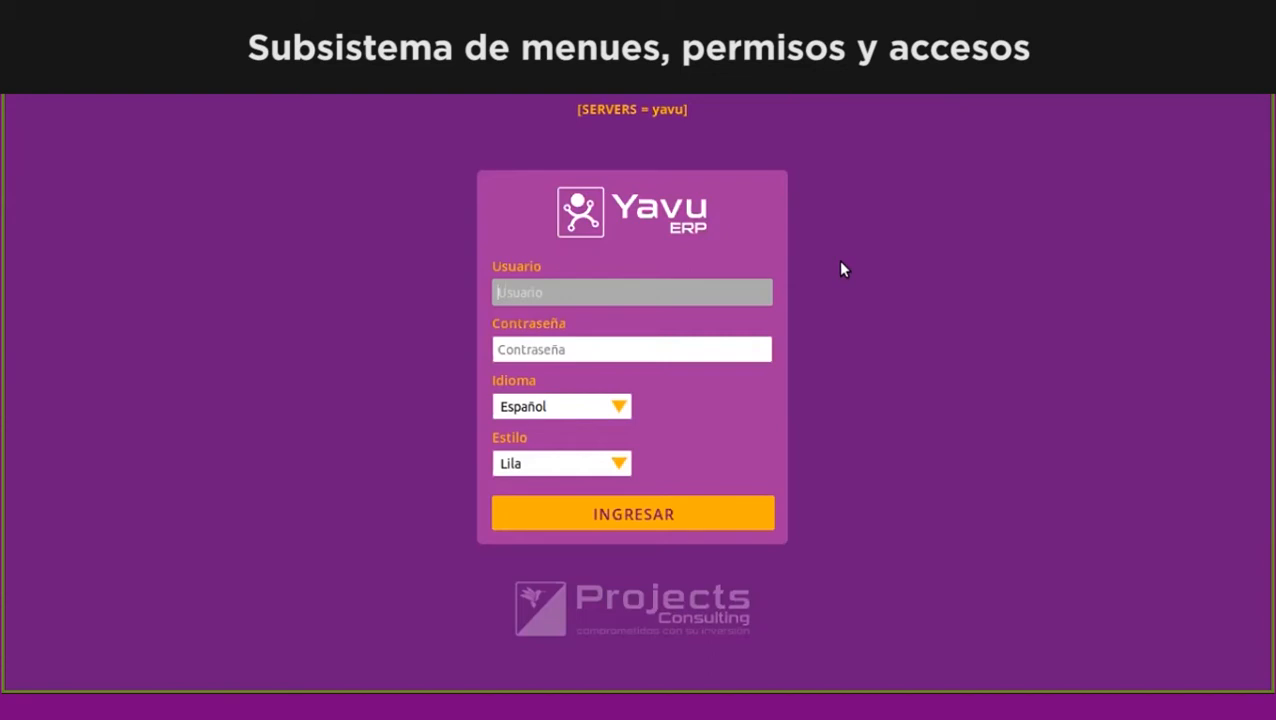
Log in with the first saved user account, keeping Español as the language and Lila as the style
left_click(668, 292)
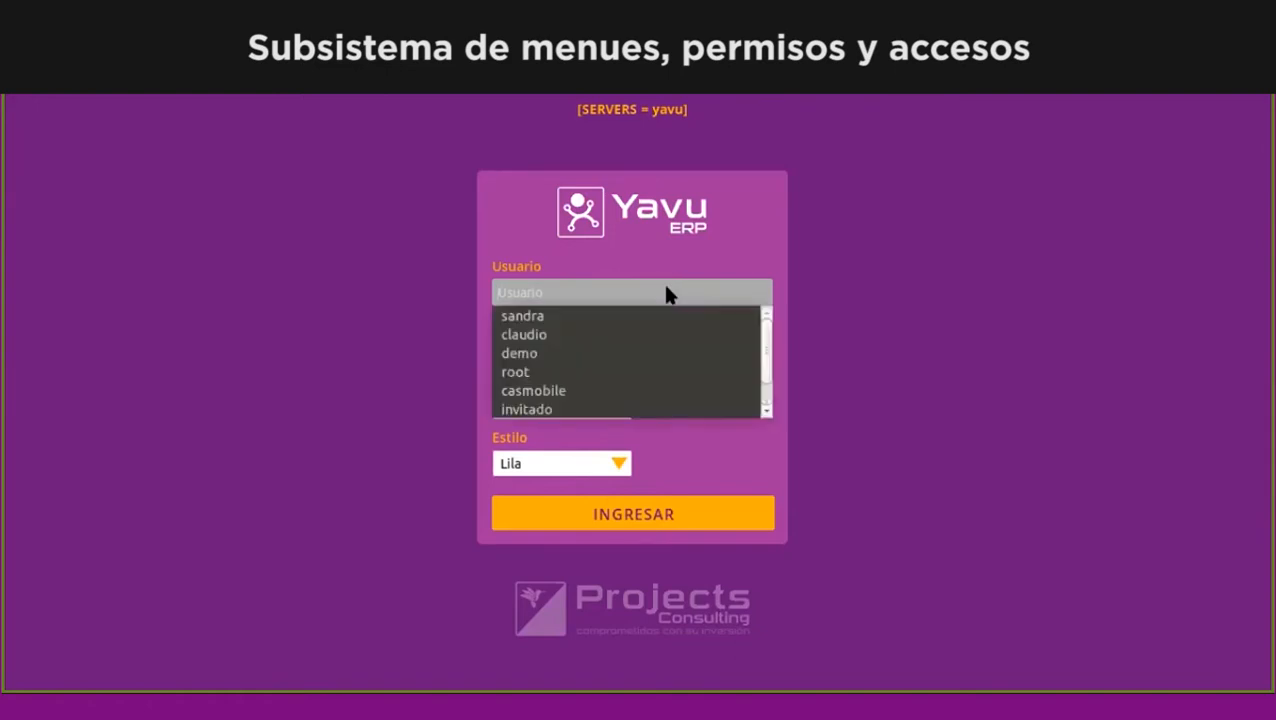
left_click(598, 315)
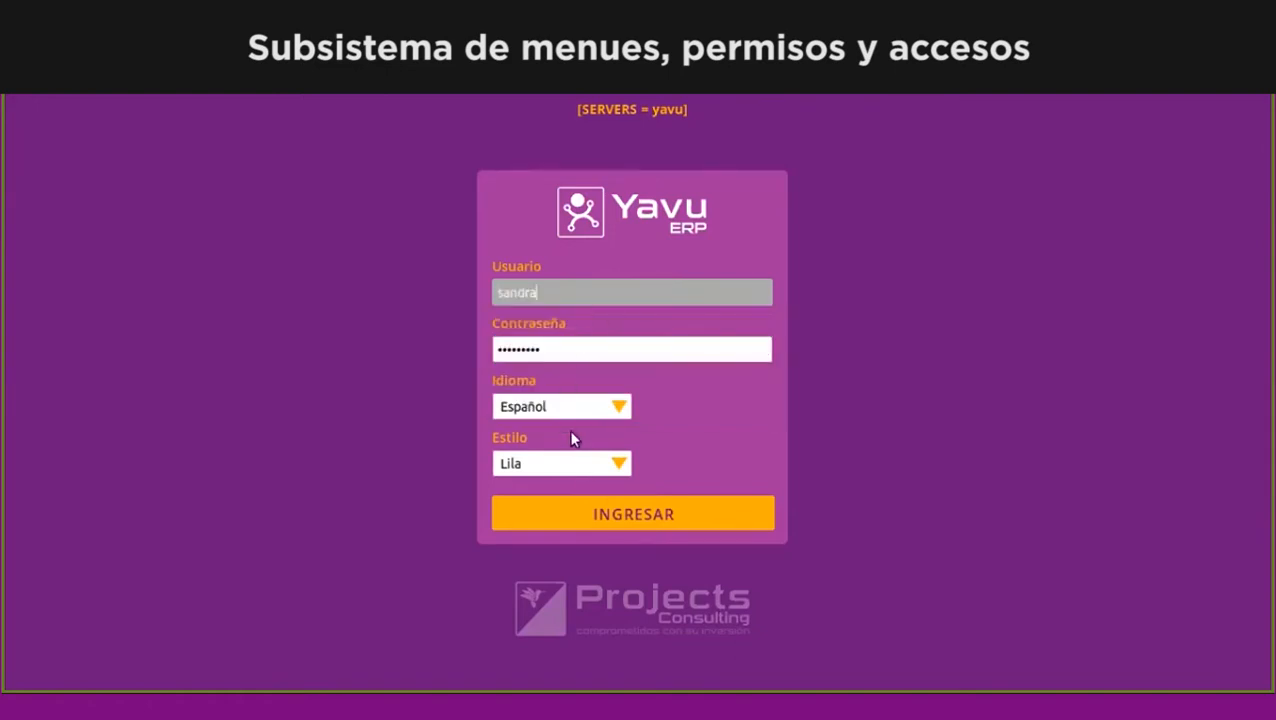
left_click(584, 504)
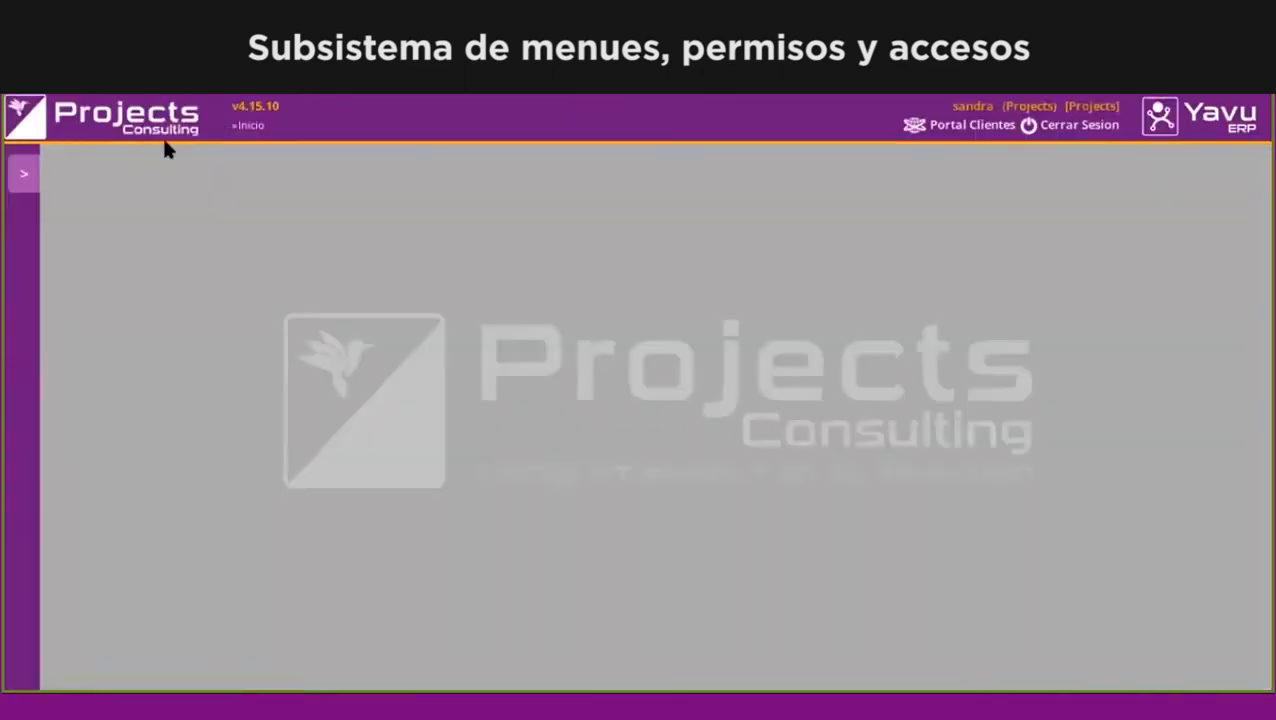
Open Habilitación de Servidores in the Sub Sistema de Menúes and highlight the listed server's description
left_click(18, 174)
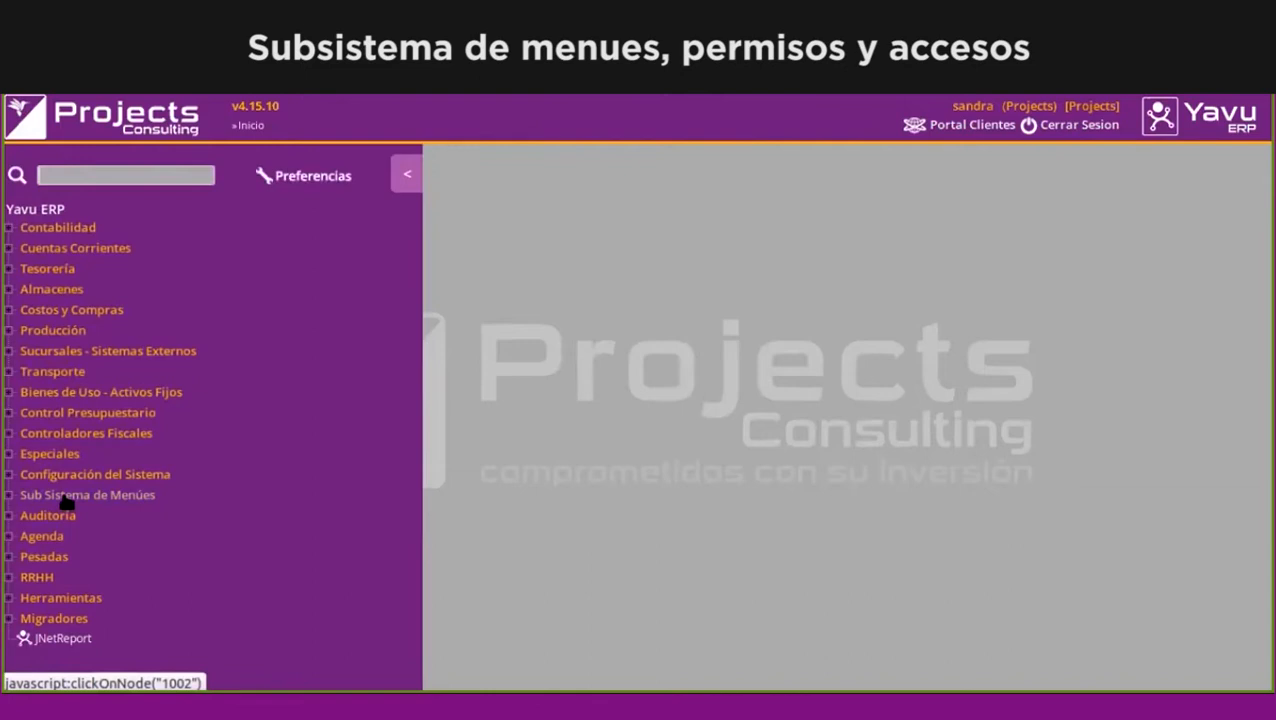
left_click(66, 500)
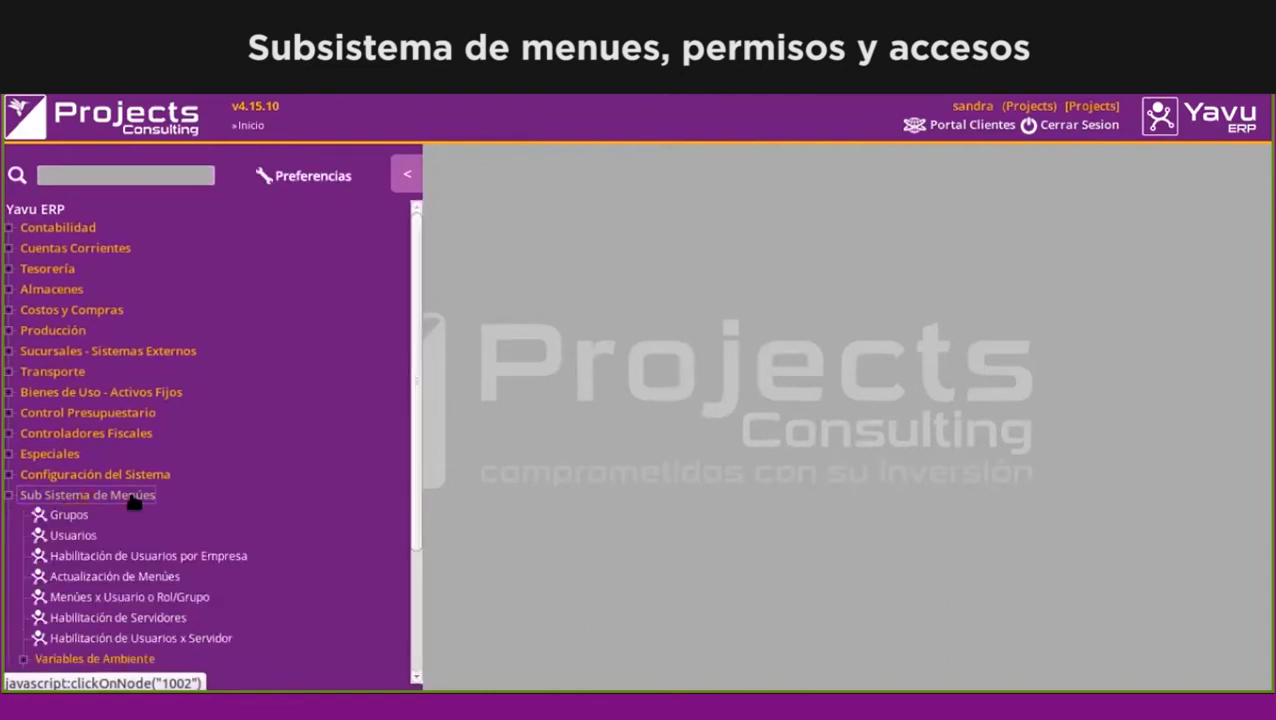
scroll(185, 484, "down", 3)
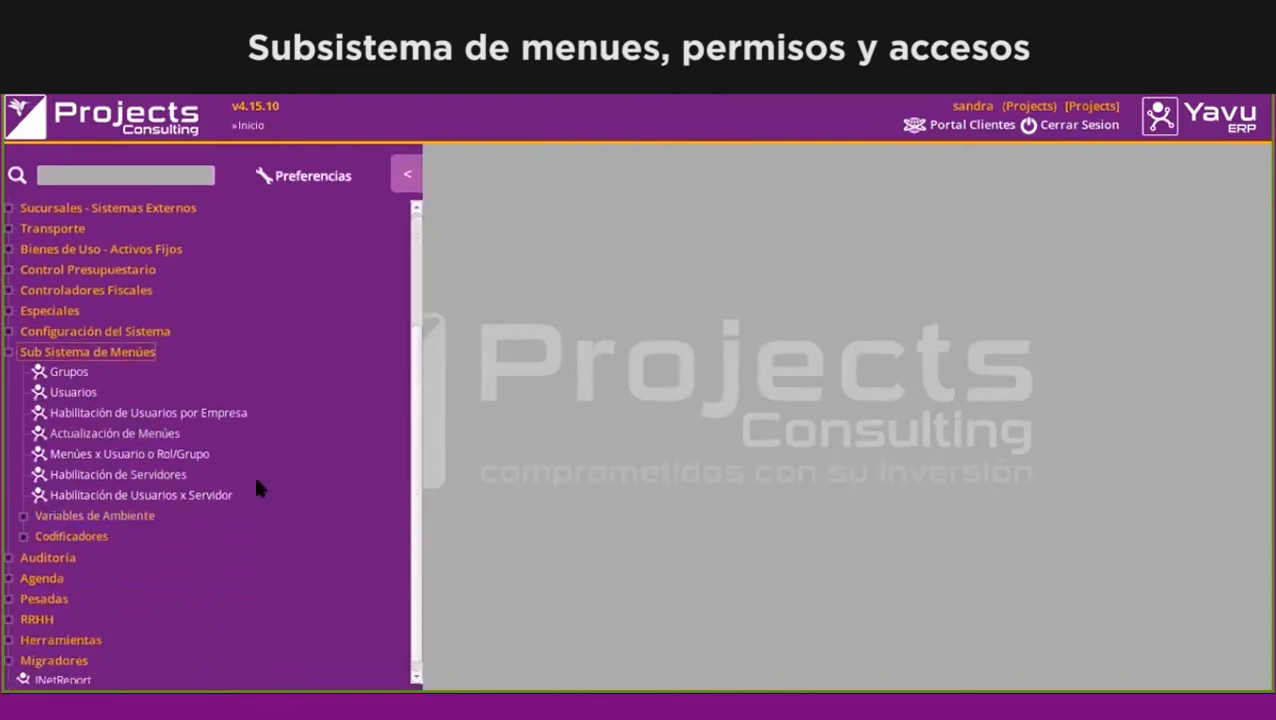
left_click(152, 433)
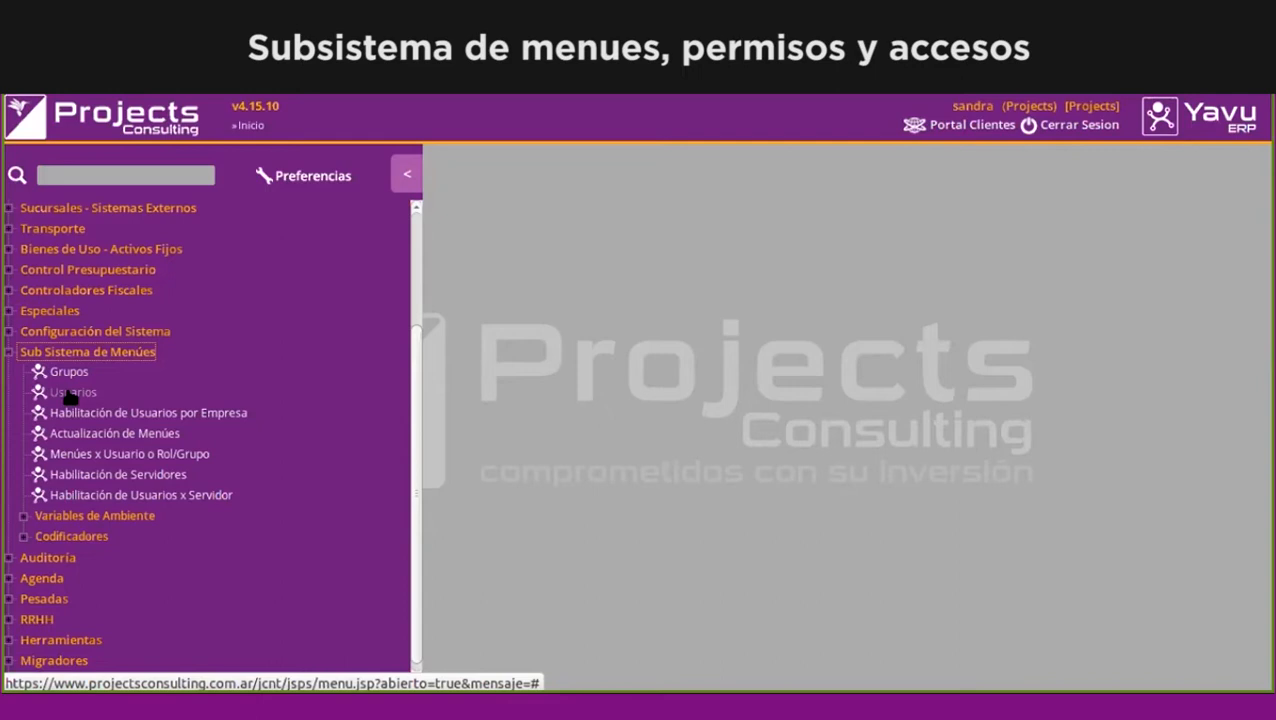
left_click(112, 477)
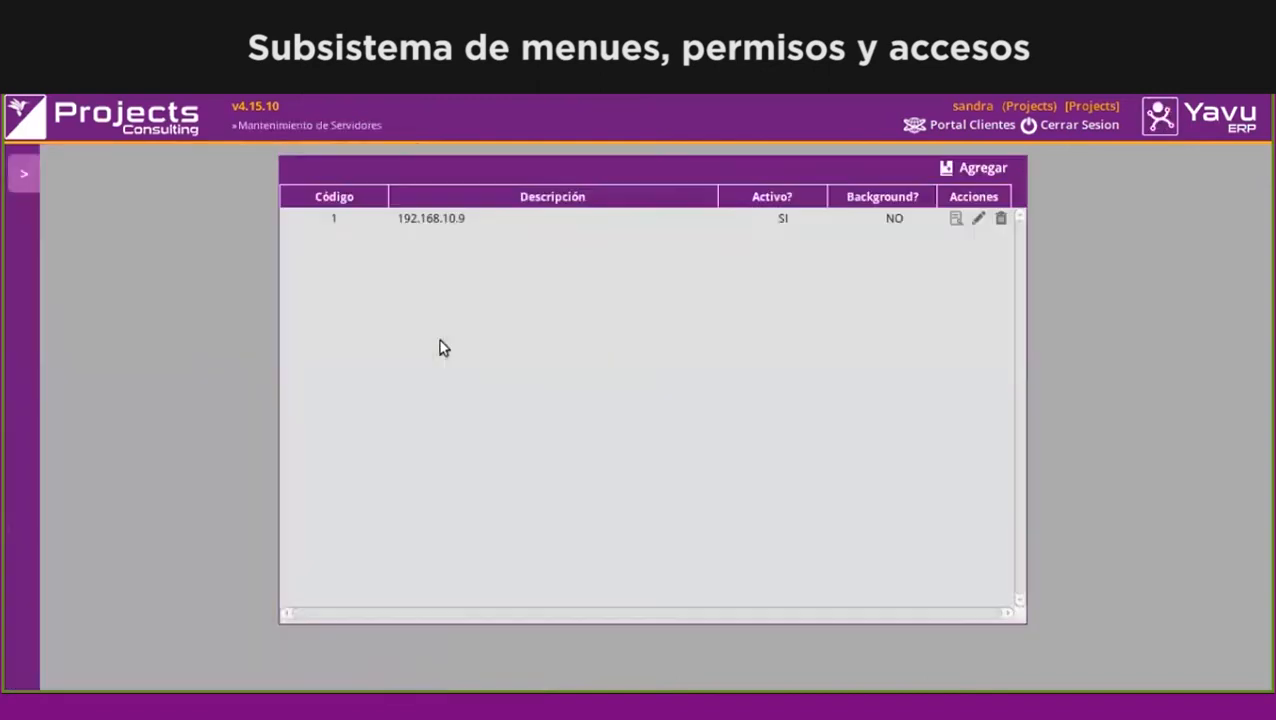
double_click(434, 217)
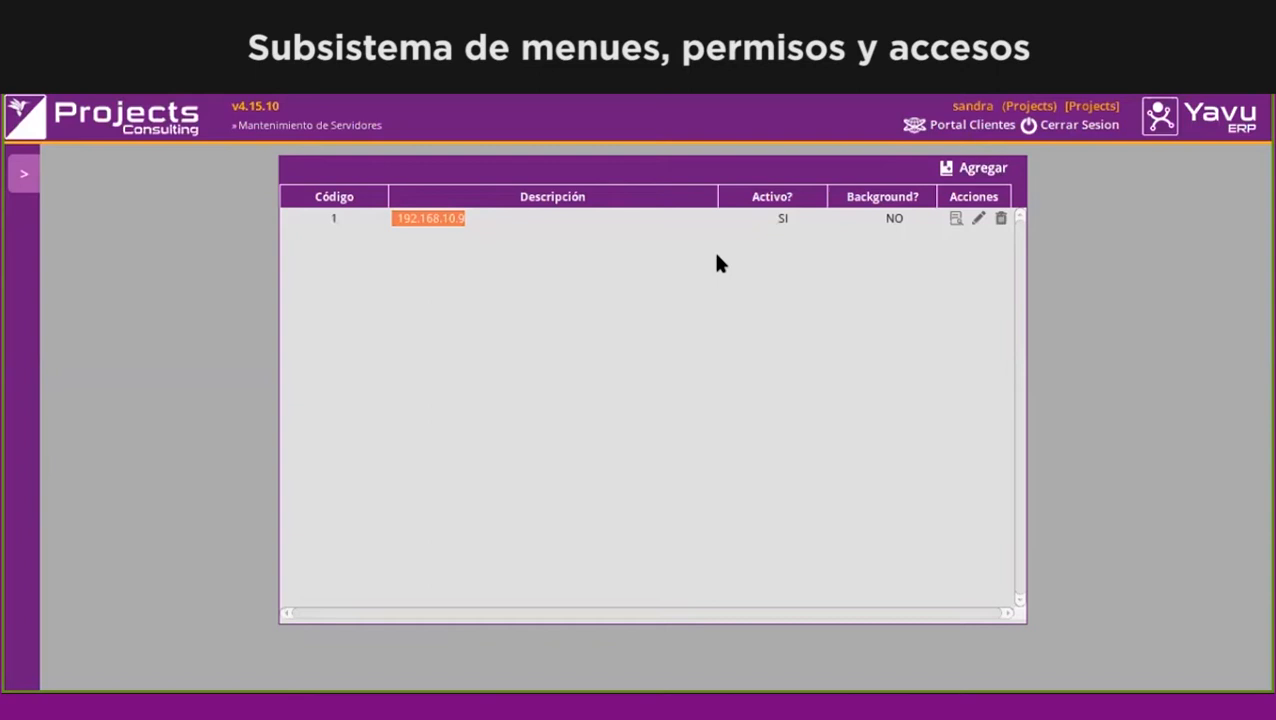
Open Habilitación de Usuarios por Empresa and list the users enabled for [01] Empresa Cliente Yavu
left_click(19, 189)
left_click(87, 470)
scroll(100, 590, "down", 2)
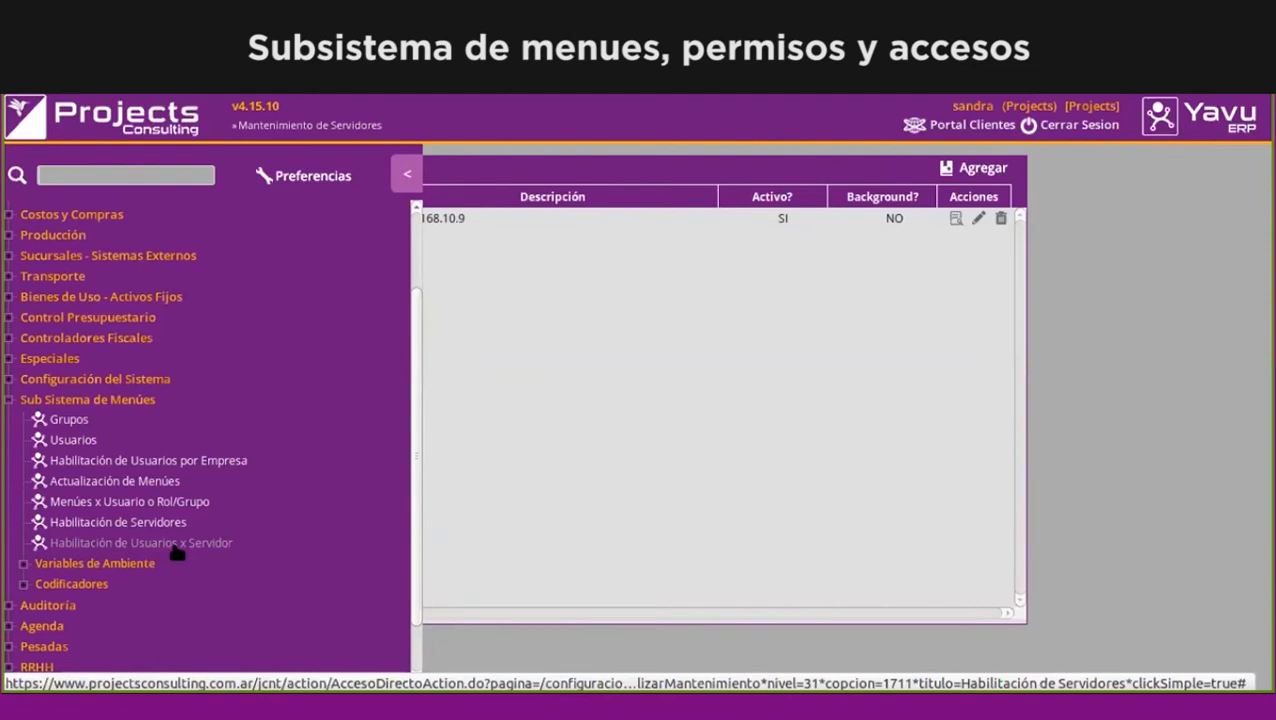
left_click(157, 461)
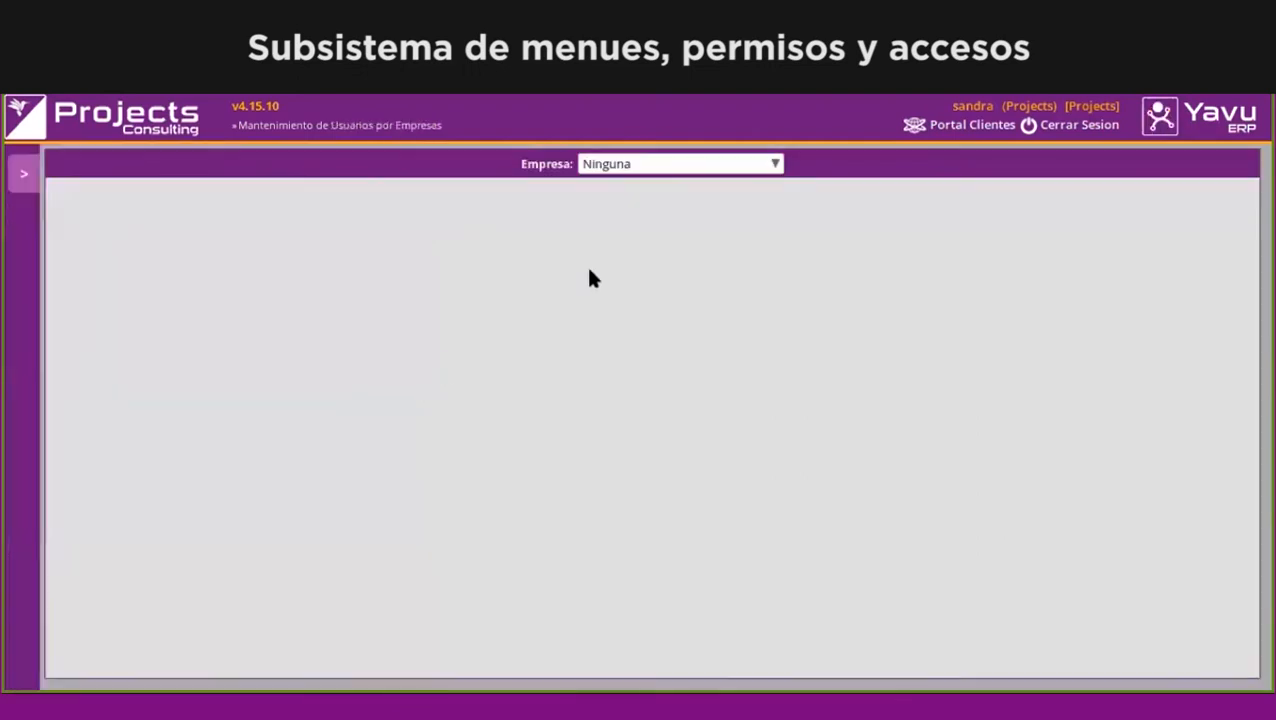
left_click(615, 166)
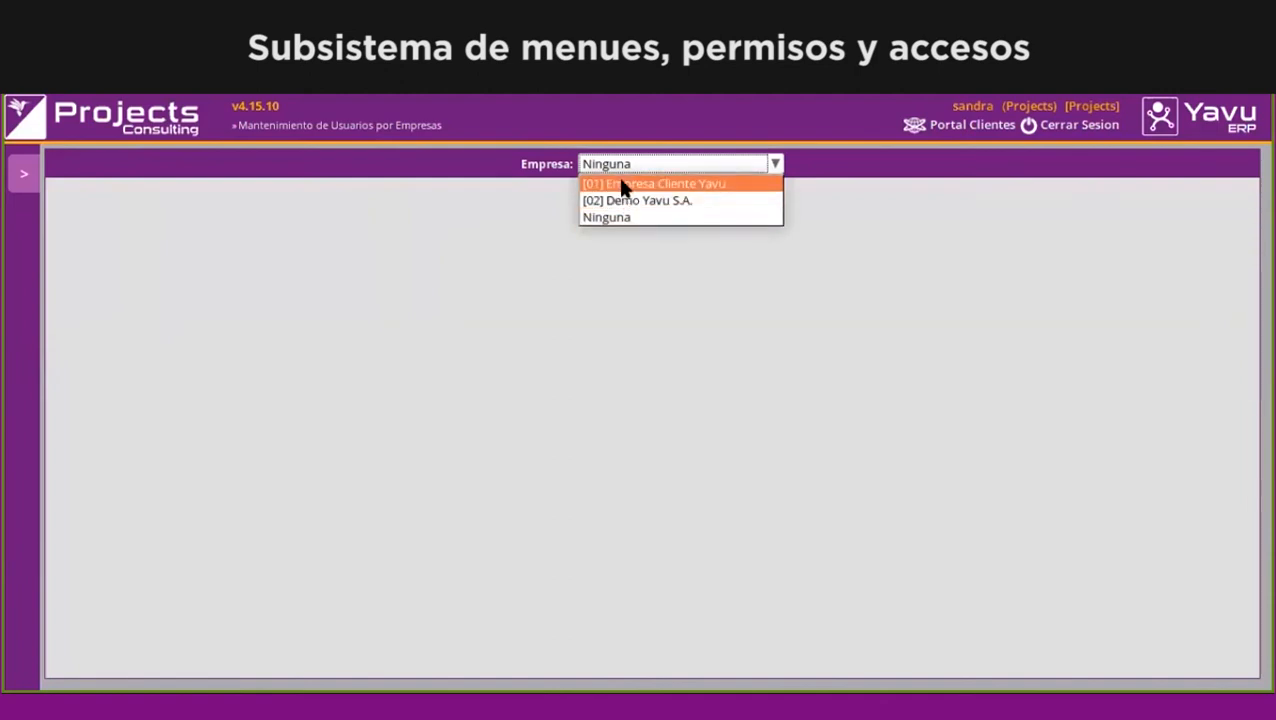
left_click(618, 184)
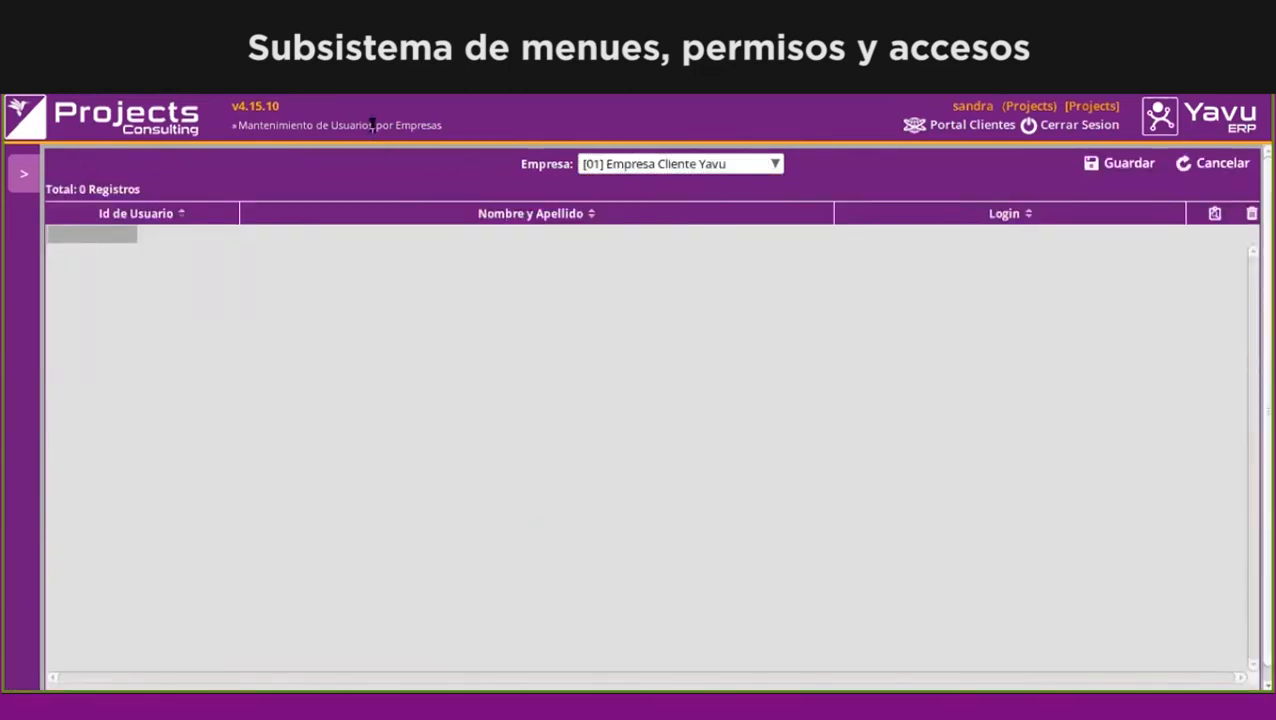
Switch the company to [02] Demo Yavu S.A. to view its enabled users
left_click(631, 163)
left_click(631, 164)
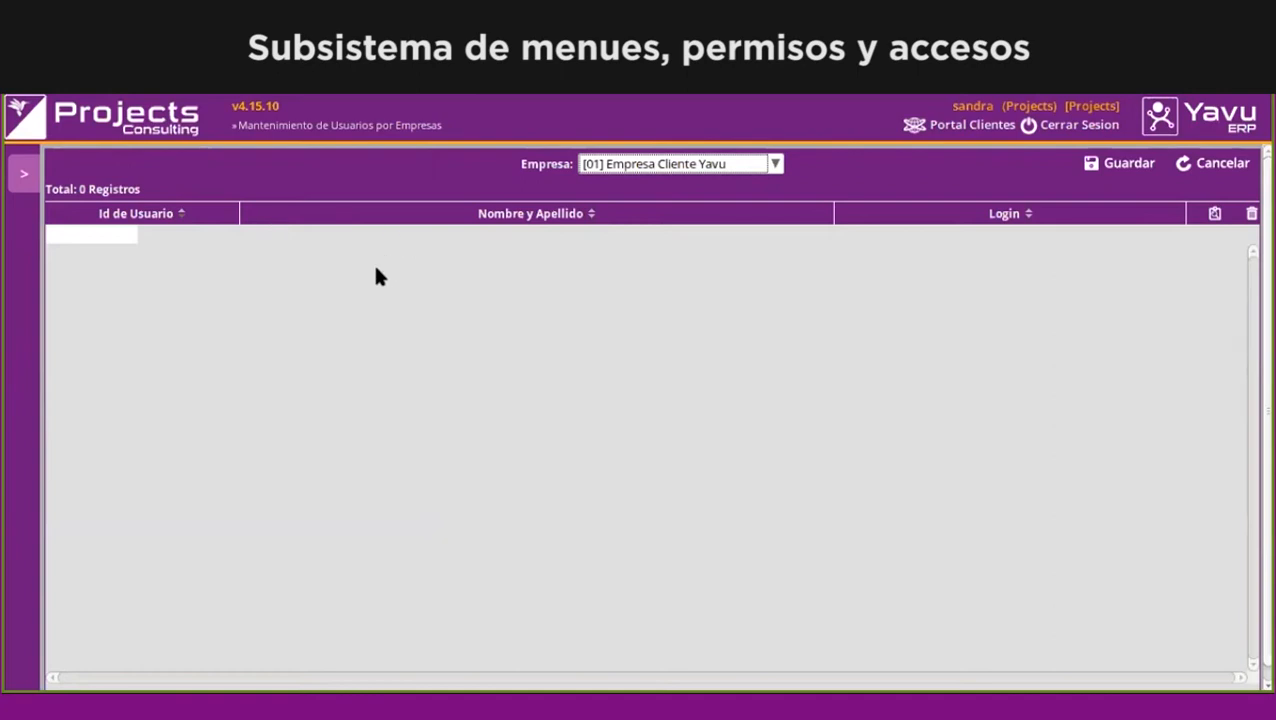
left_click(705, 163)
left_click(704, 163)
left_click(704, 163)
left_click(695, 198)
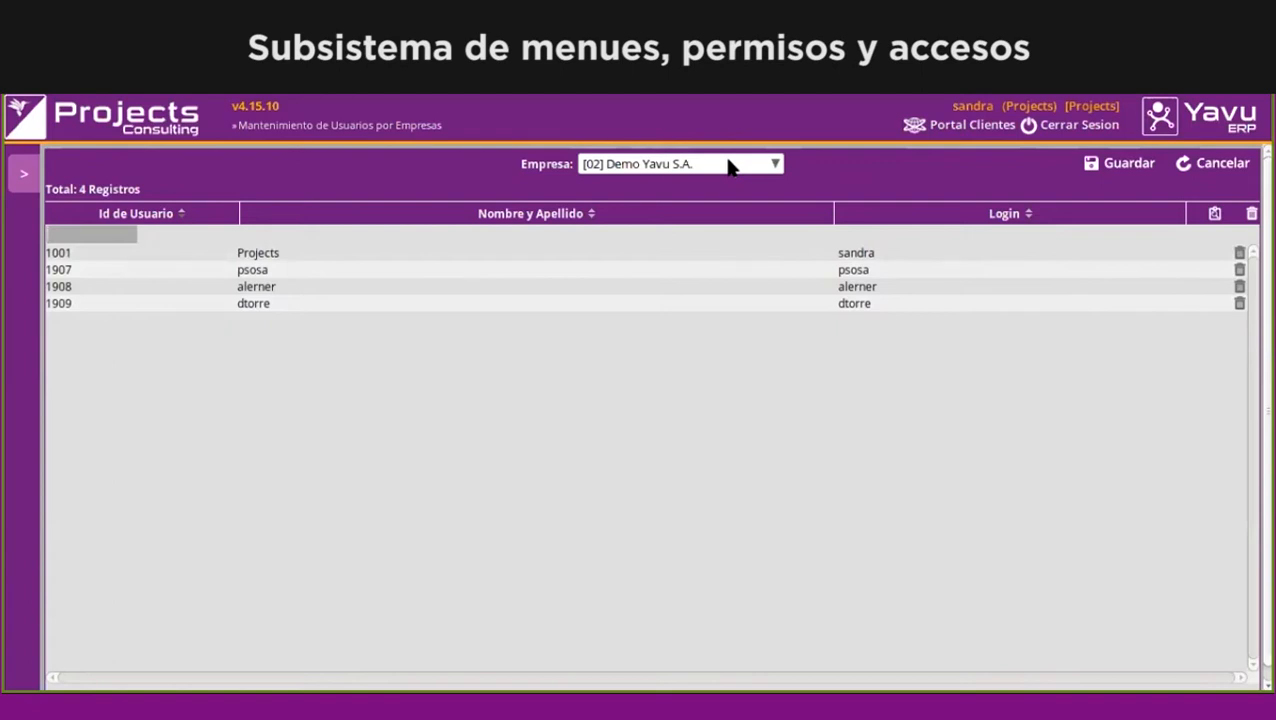
Open Grupos sorted by Código and view the Administrador de Sistemas group's edit form, returning without saving
left_click(25, 178)
scroll(131, 517, "down", 3)
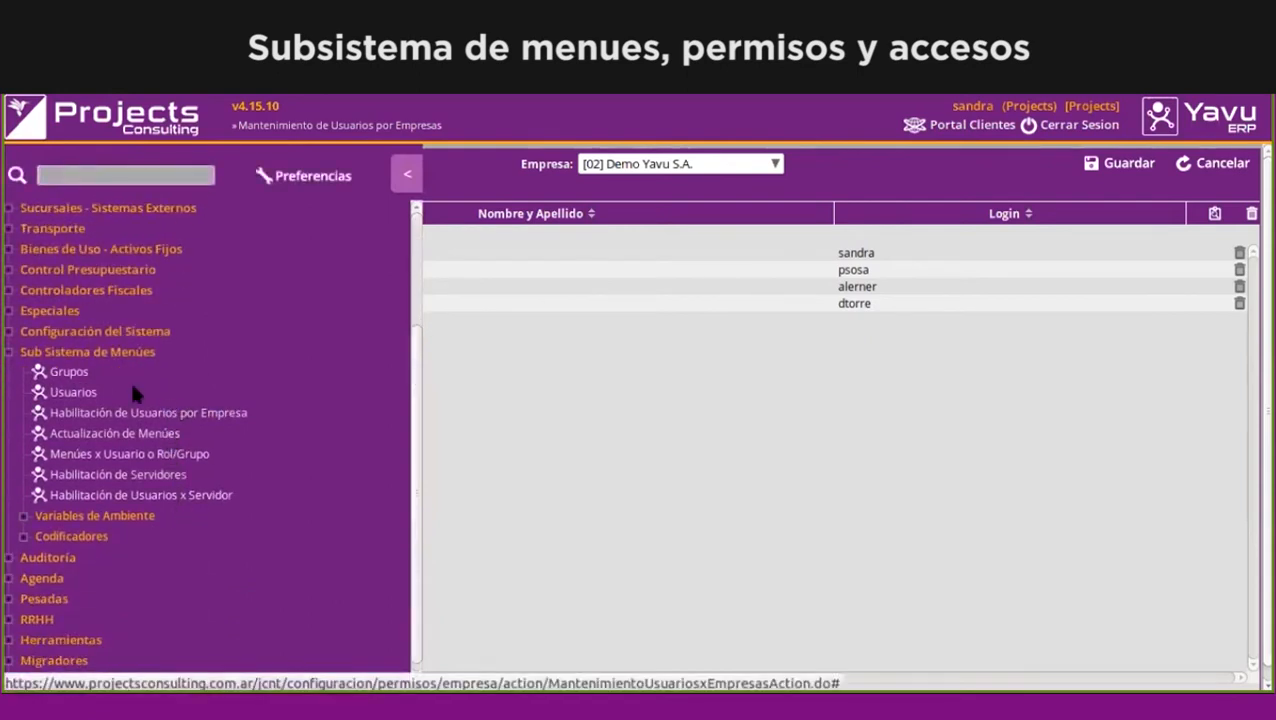
left_click(70, 373)
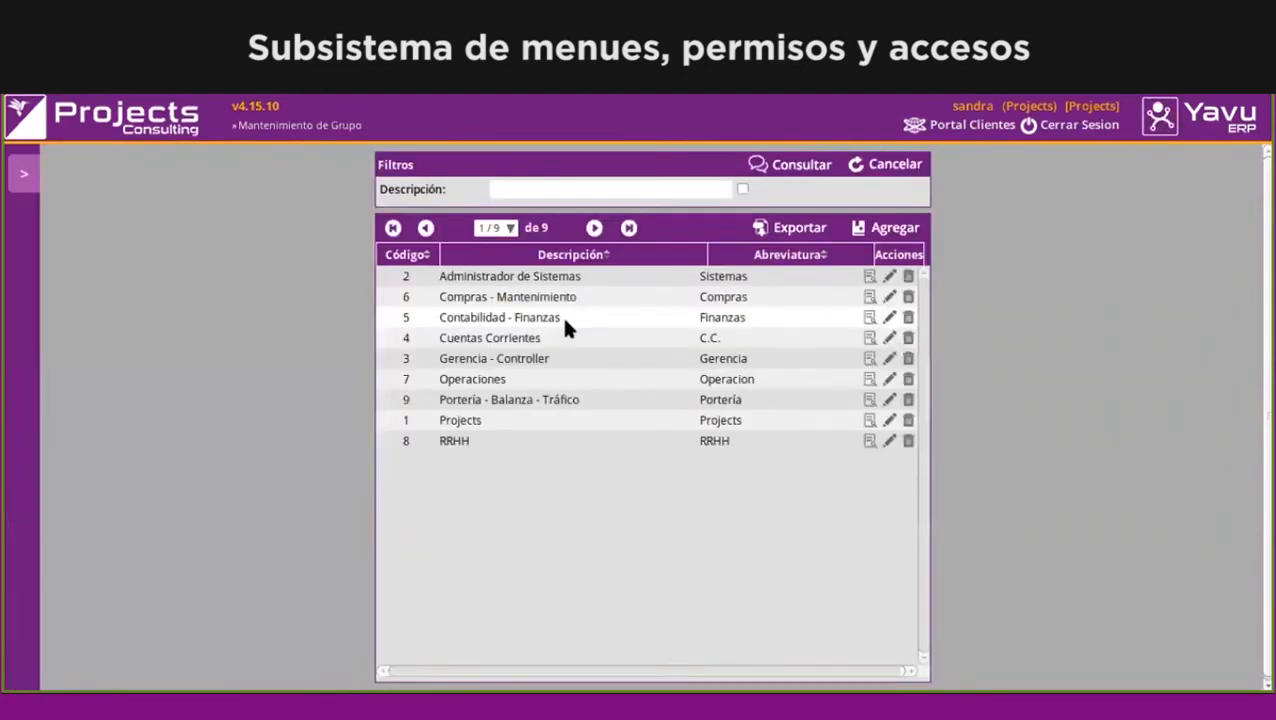
left_click(422, 257)
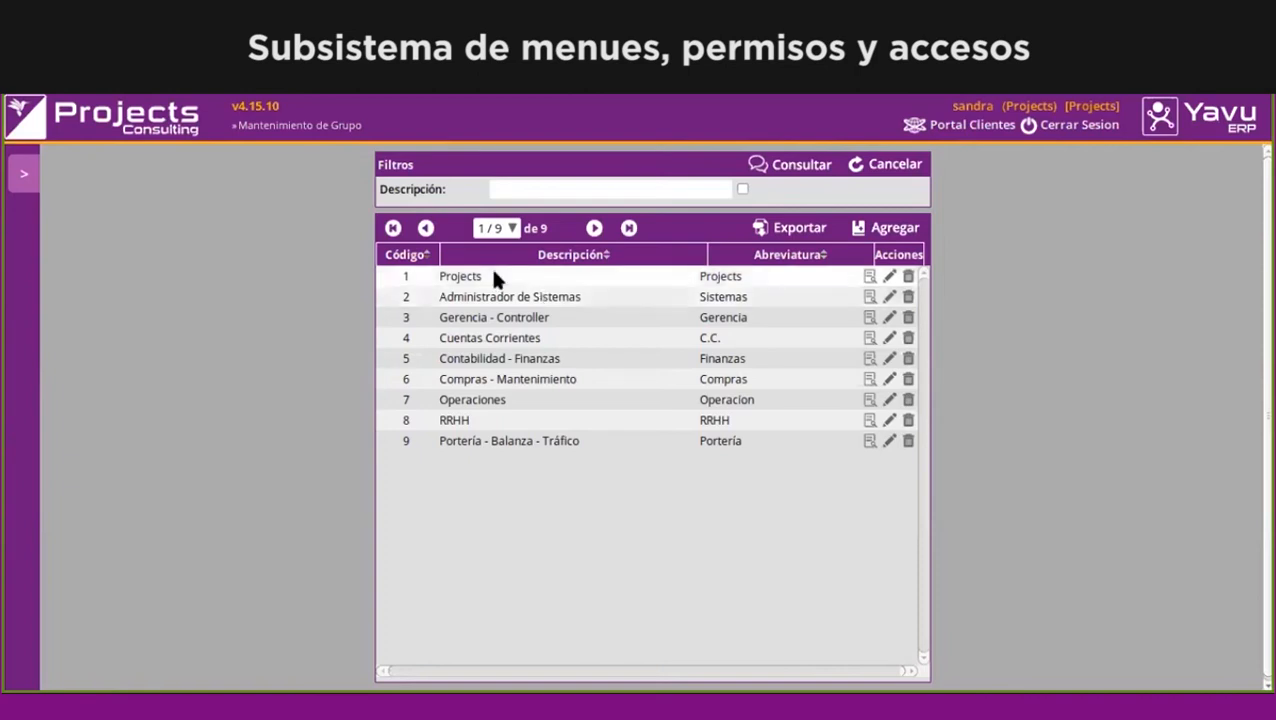
left_click(889, 296)
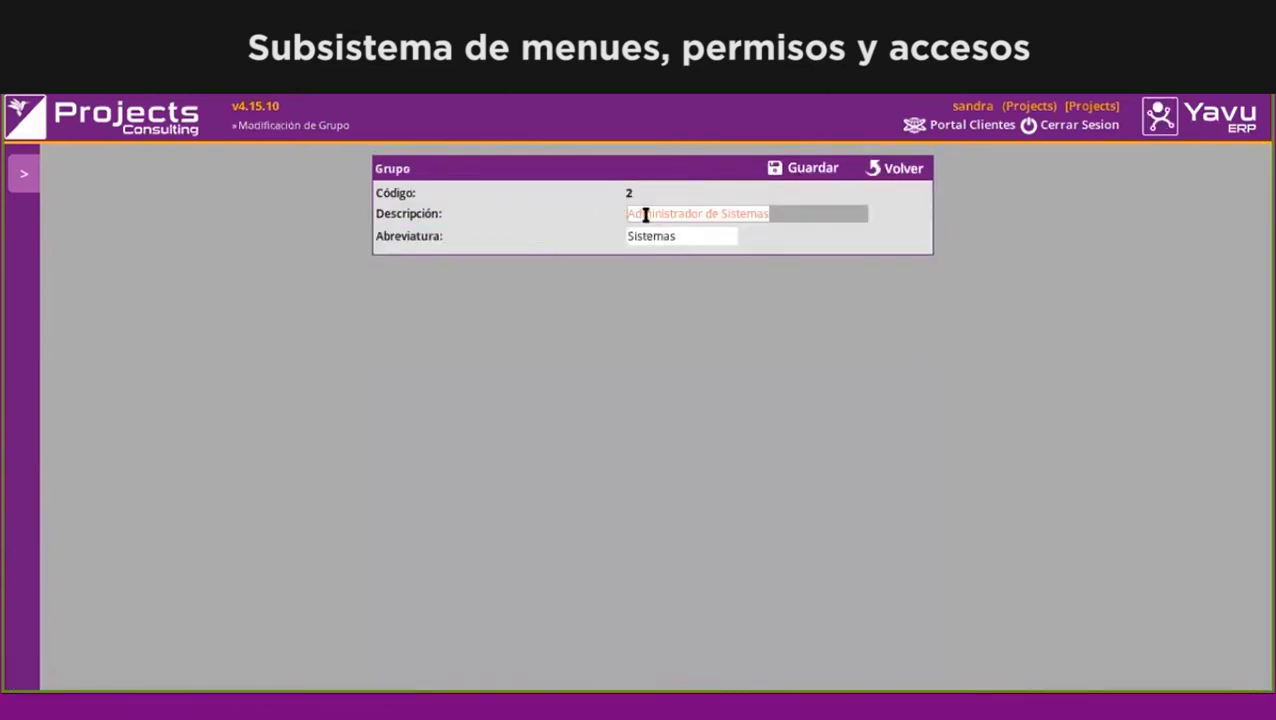
left_click(903, 170)
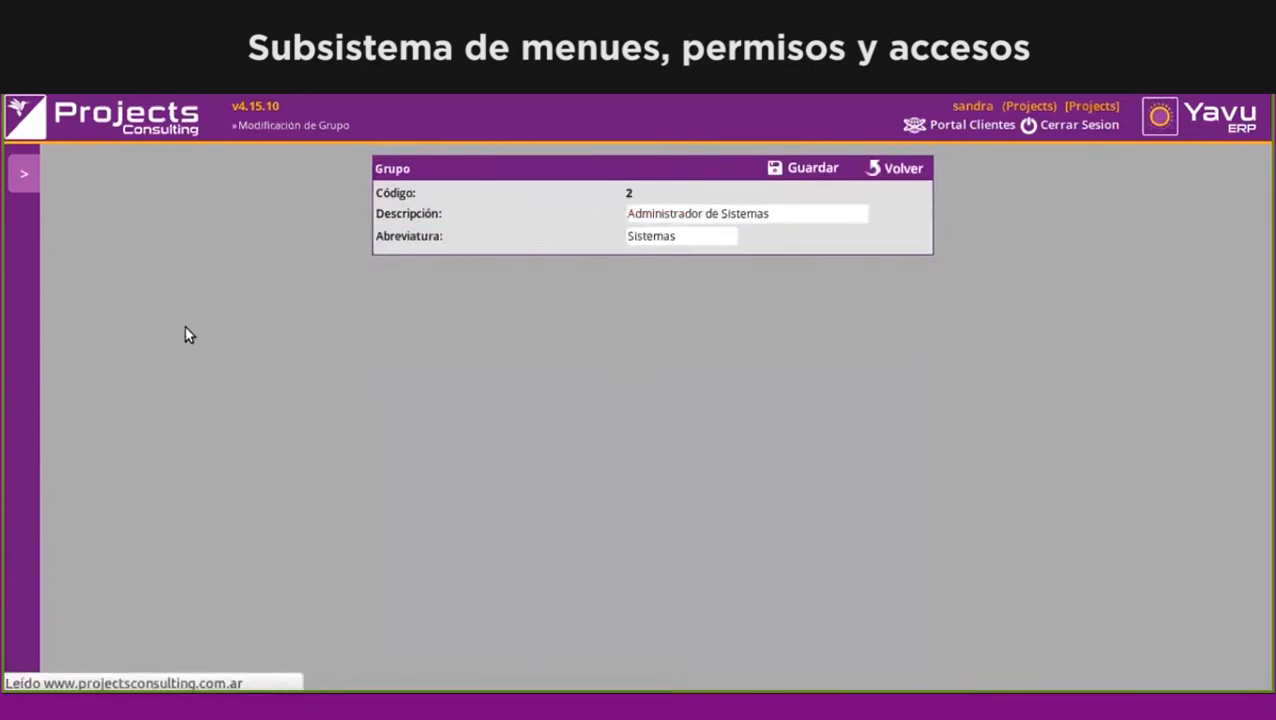
Open Menúes x Usuario o Rol/Grupo and review the company choices, leaving Empresa set to TODAS
left_click(24, 174)
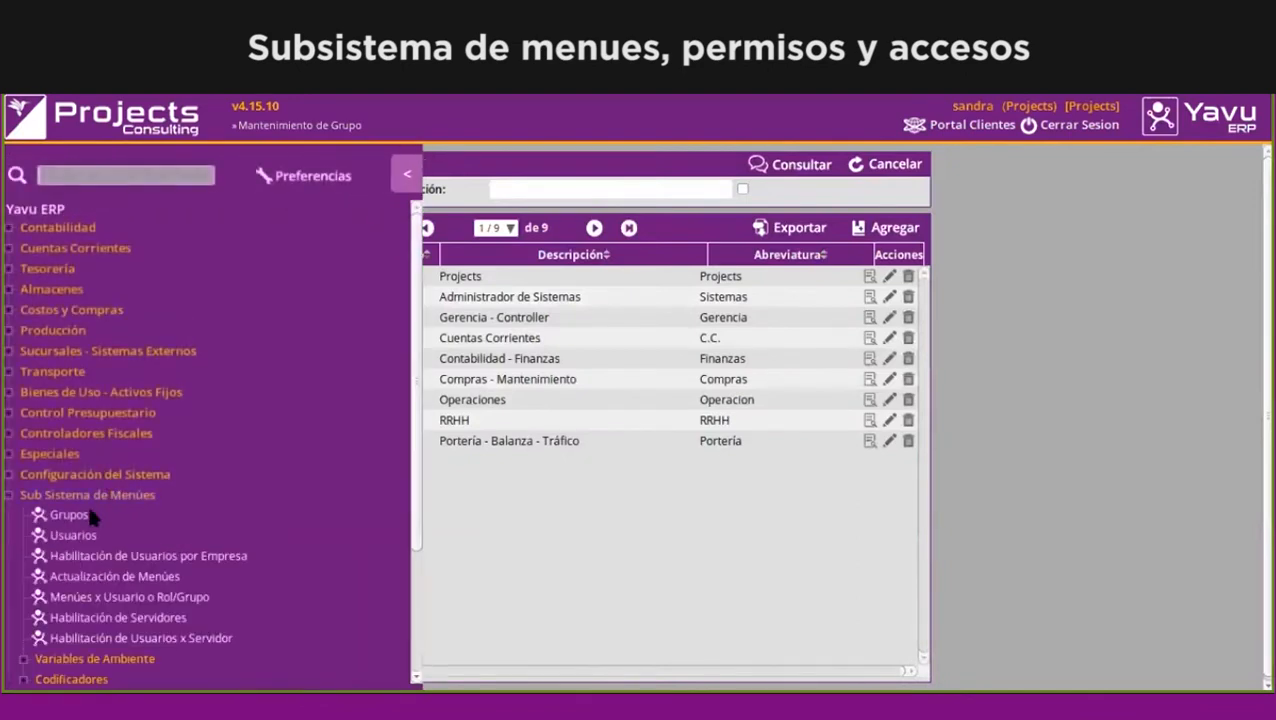
scroll(70, 450, "down", 3)
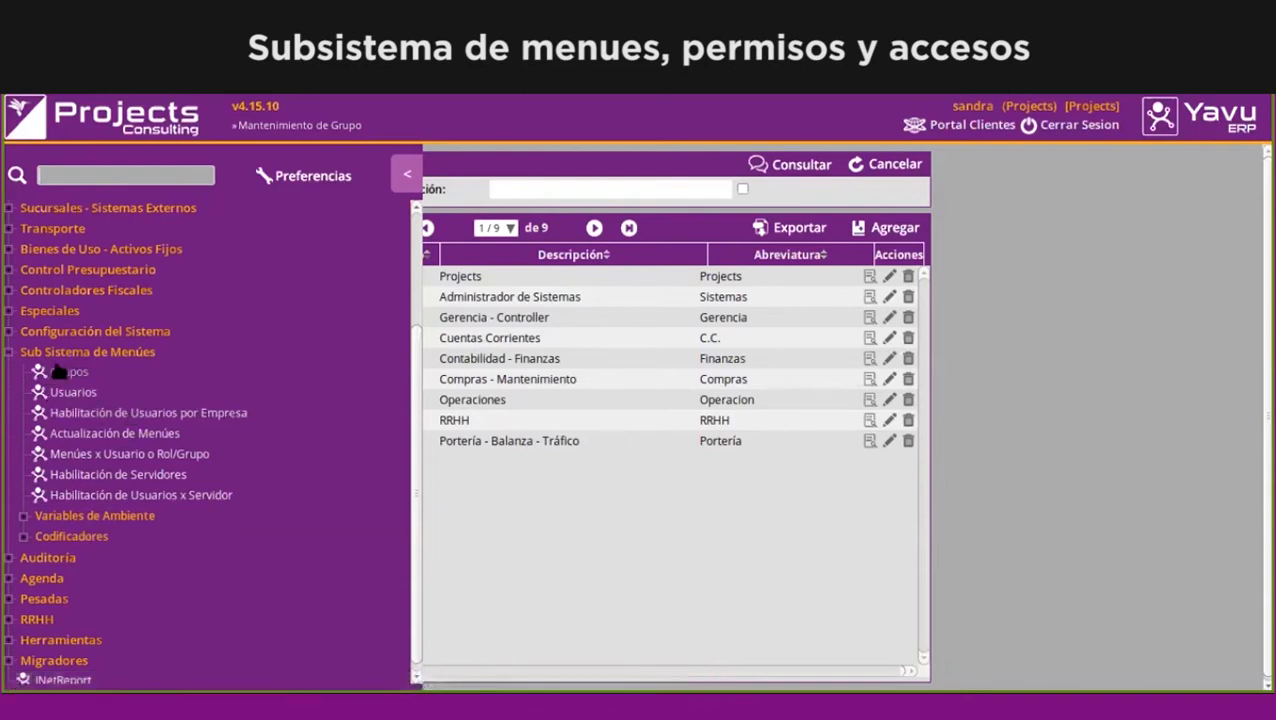
left_click(127, 458)
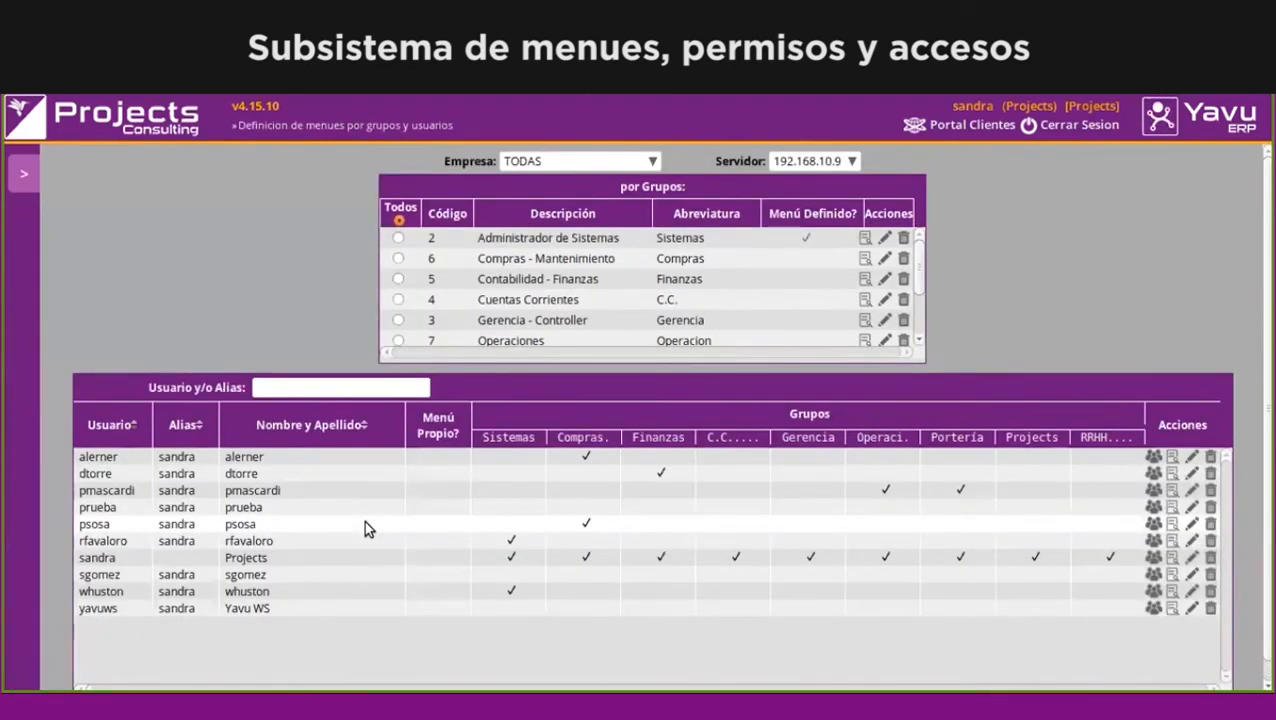
left_click(552, 164)
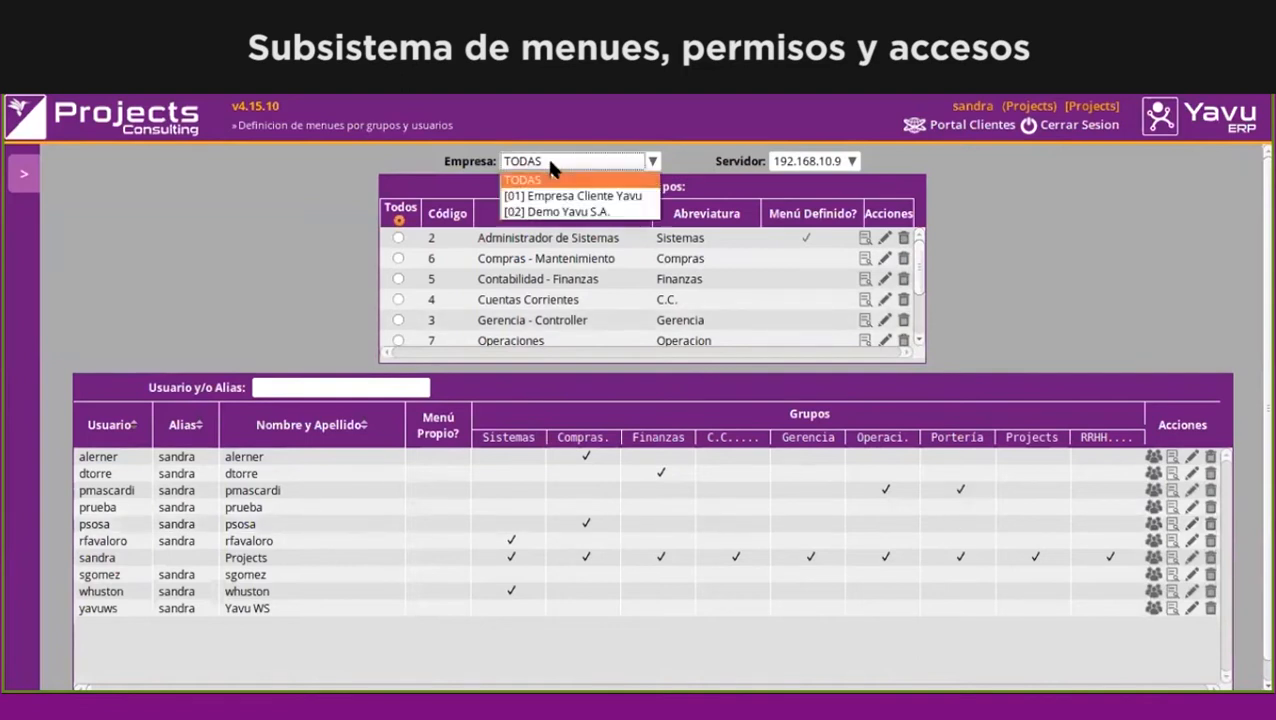
left_click(552, 164)
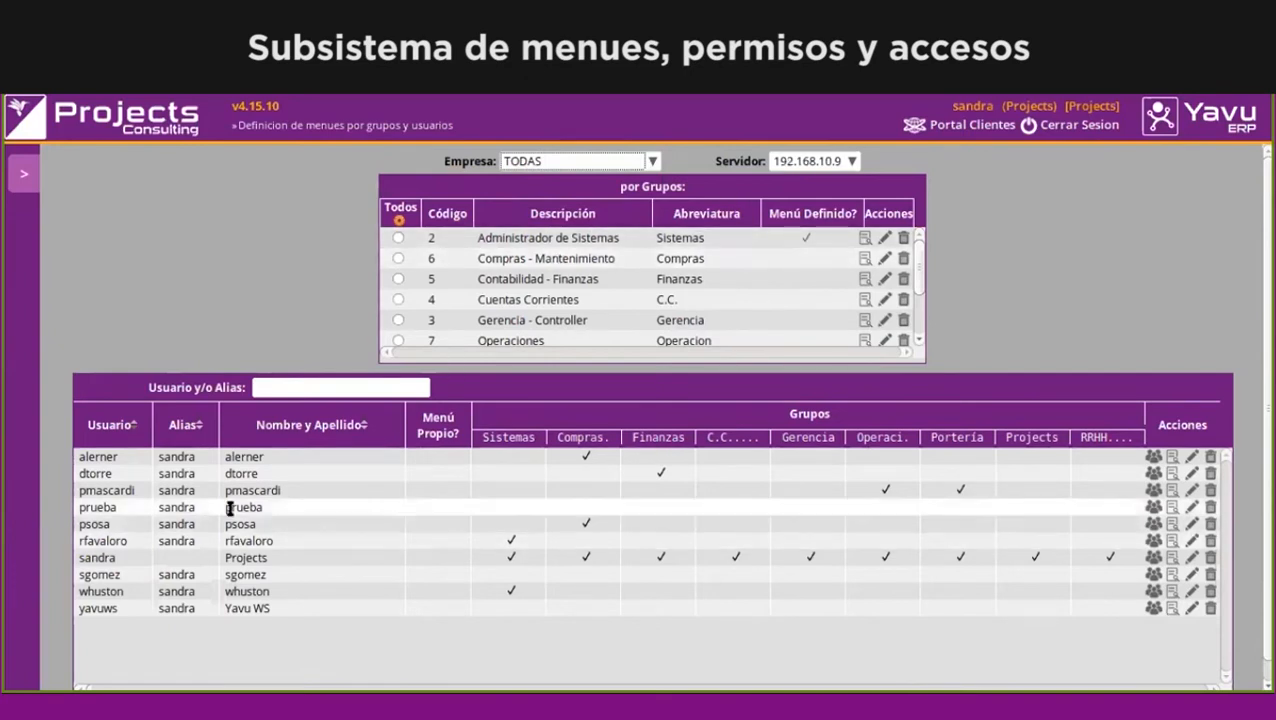
left_click(539, 162)
left_click(538, 161)
double_click(472, 160)
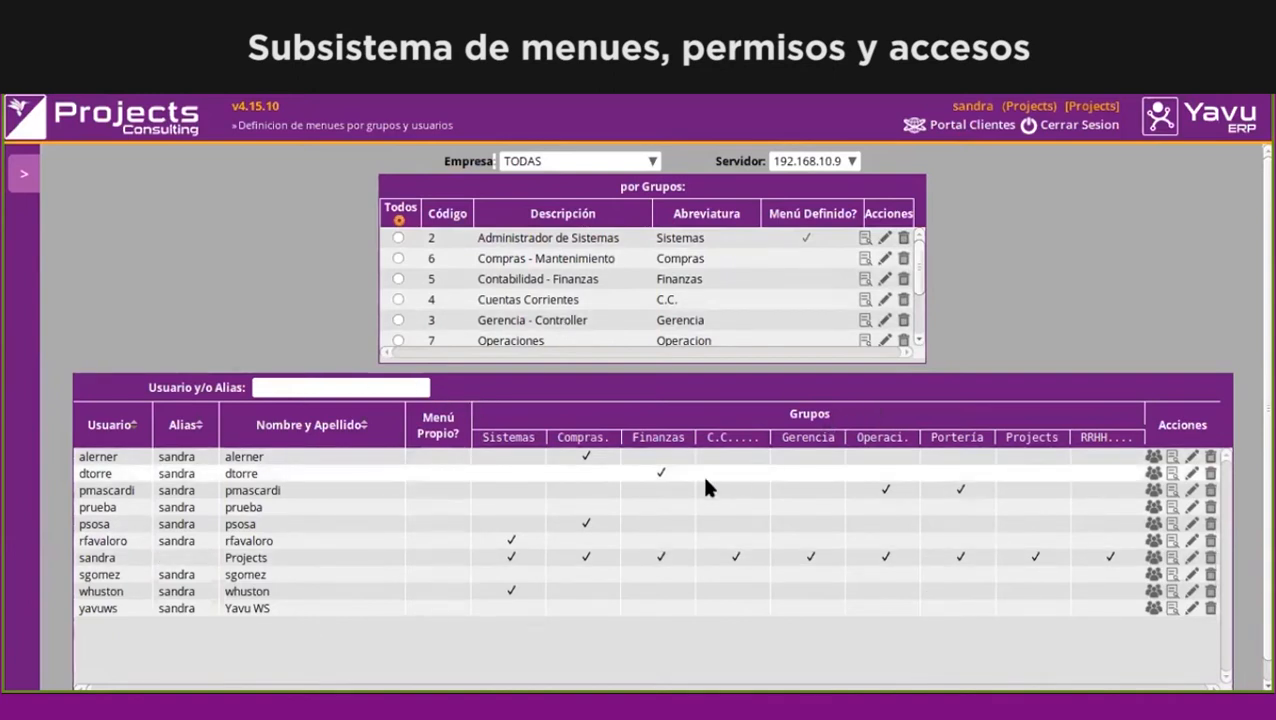
Filter the user list by the Administrador de Sistemas group and by the Compras - Mantenimiento group
left_click(398, 239)
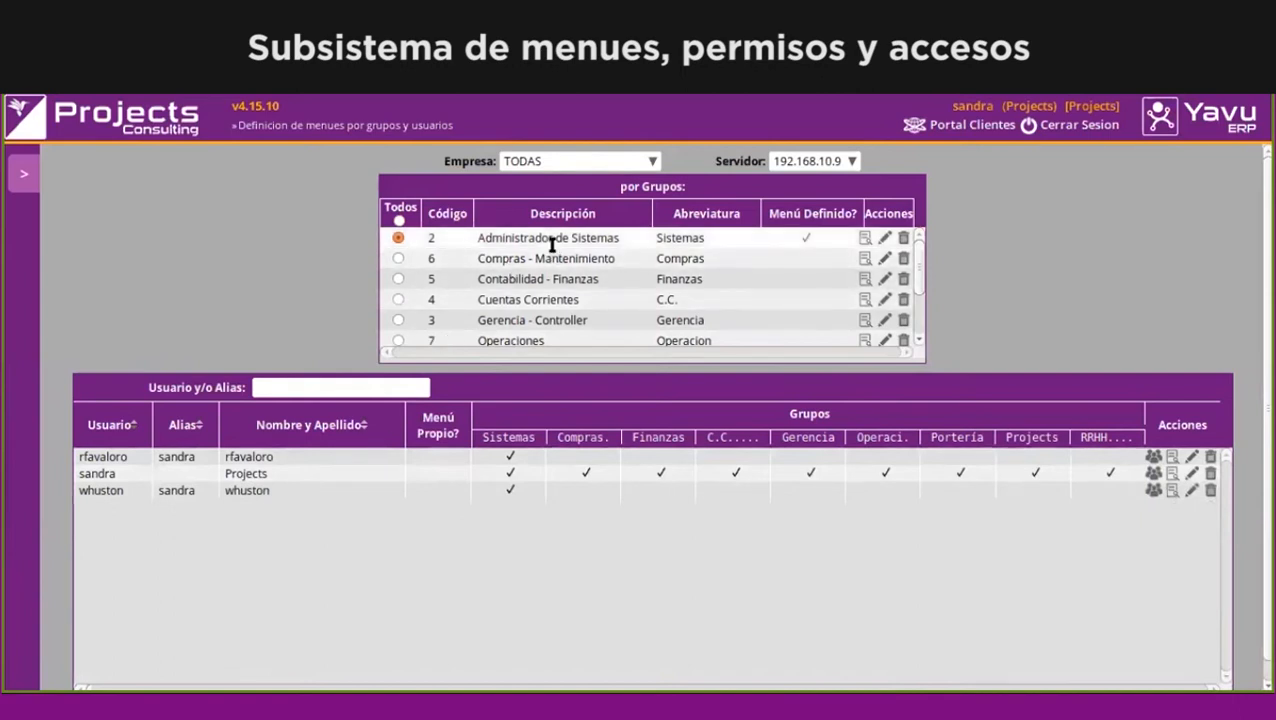
left_click(399, 258)
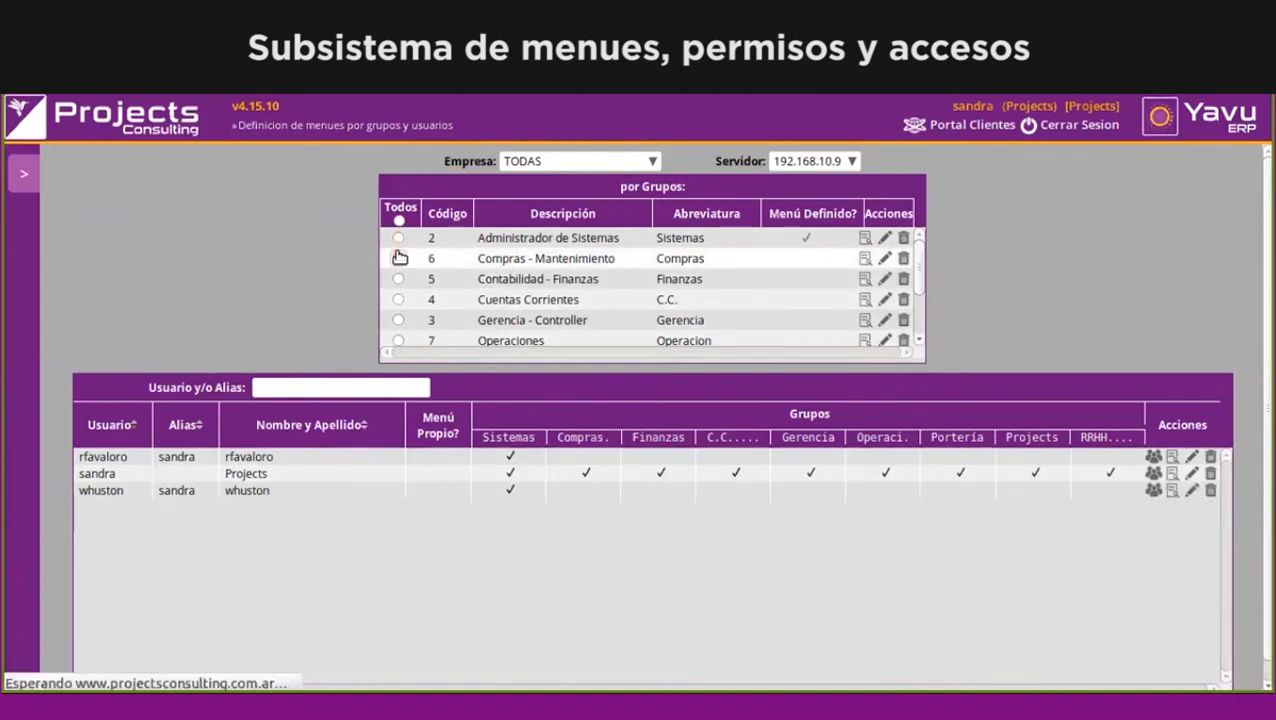
double_click(580, 257)
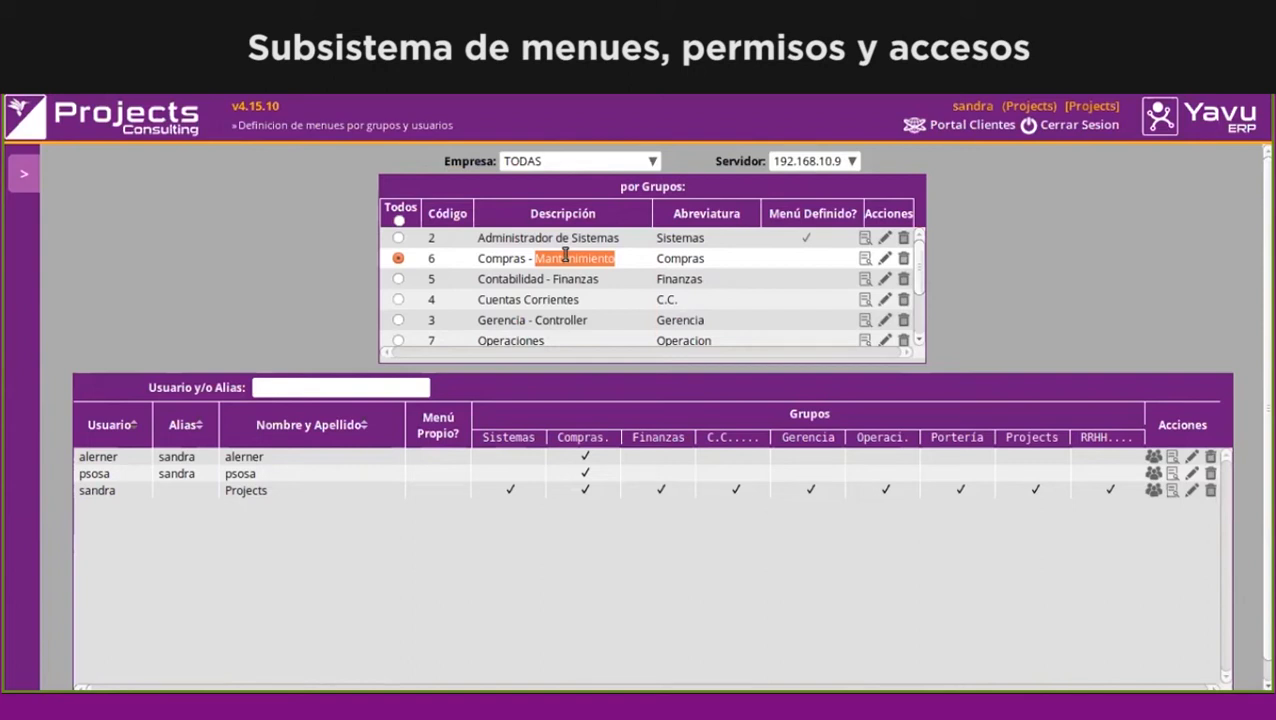
Open the current user's Preferencias and check the available choices for Grupo without changing it
left_click(26, 174)
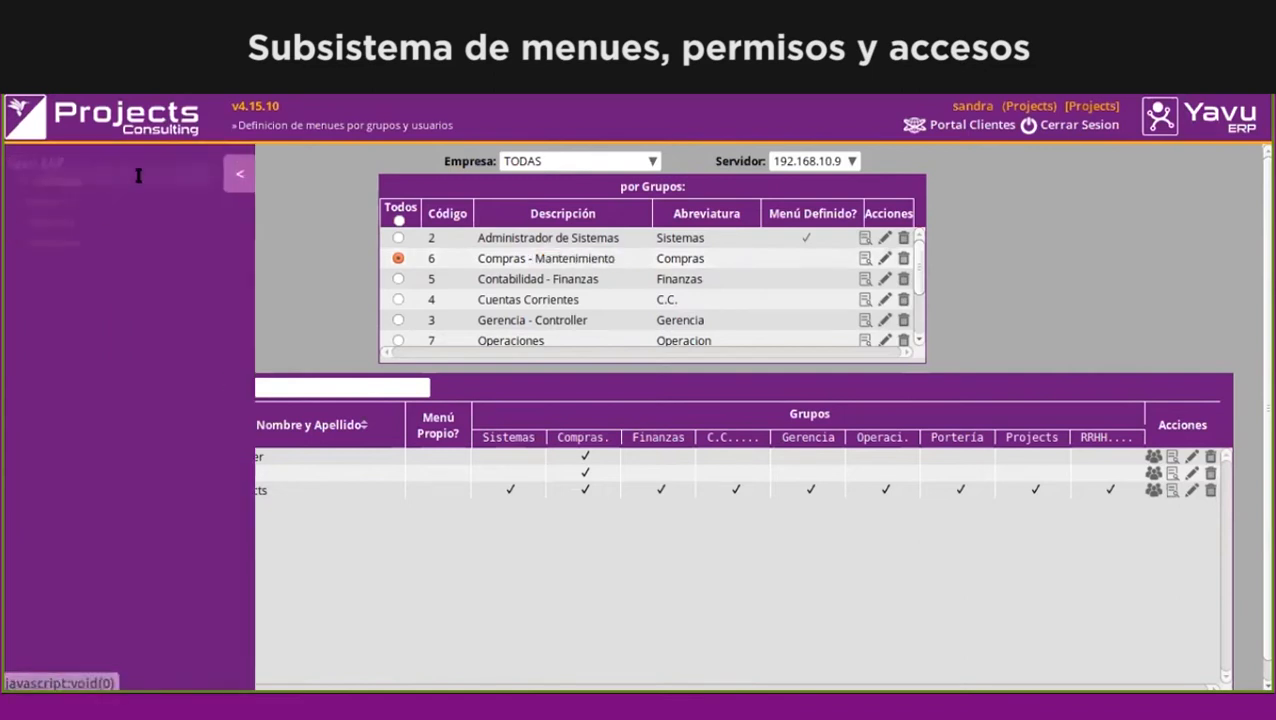
left_click(295, 176)
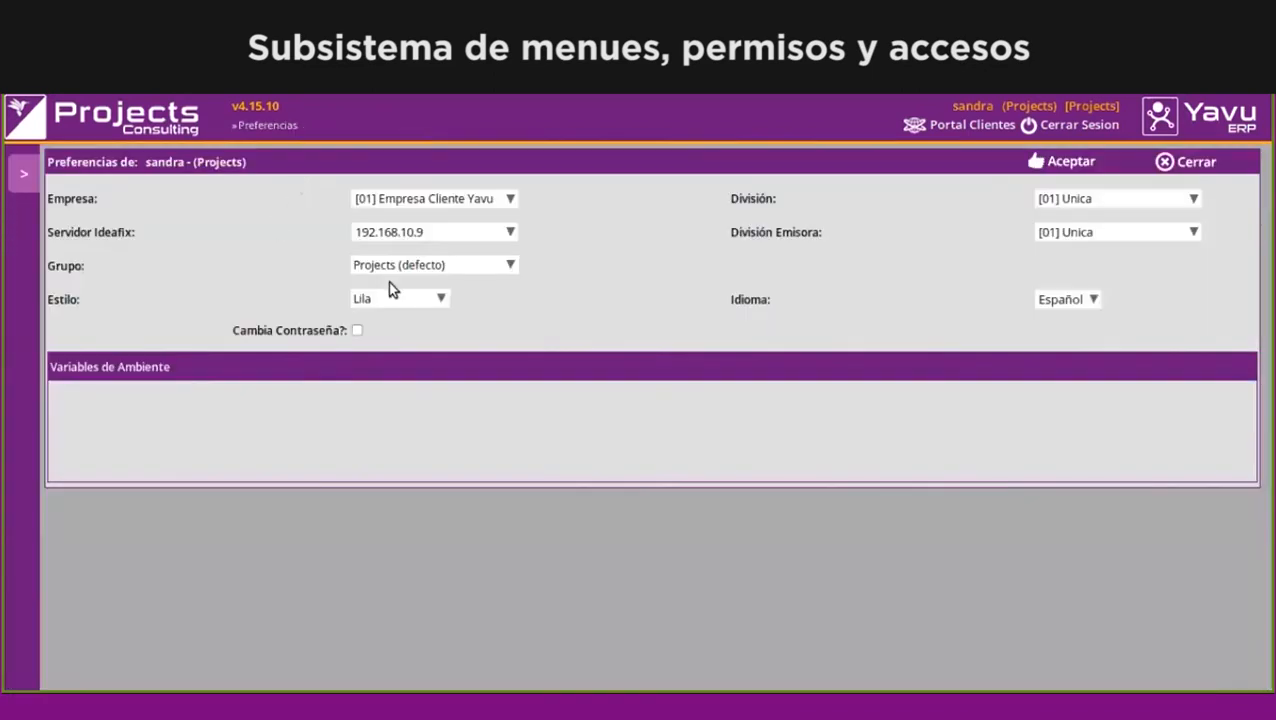
left_click(398, 264)
left_click(398, 264)
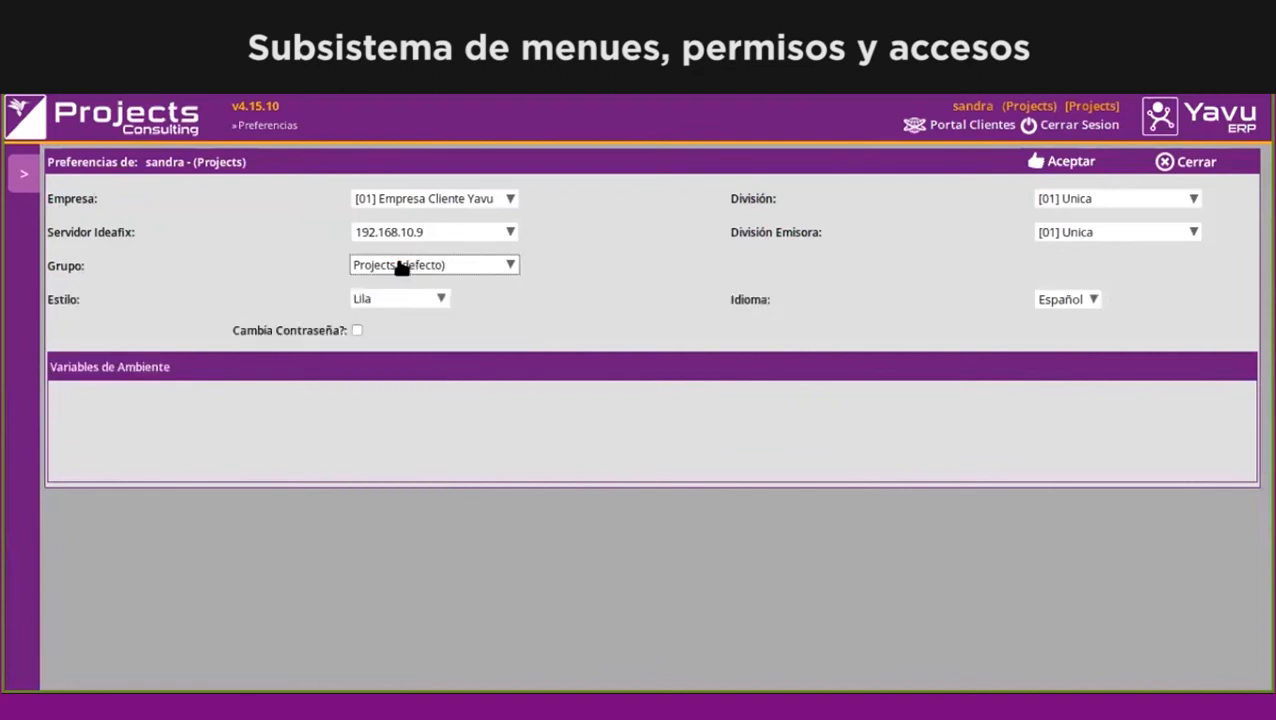
Return to Menúes x Usuario o Rol/Grupo and show only the users in the Administrador de Sistemas group
left_click(24, 174)
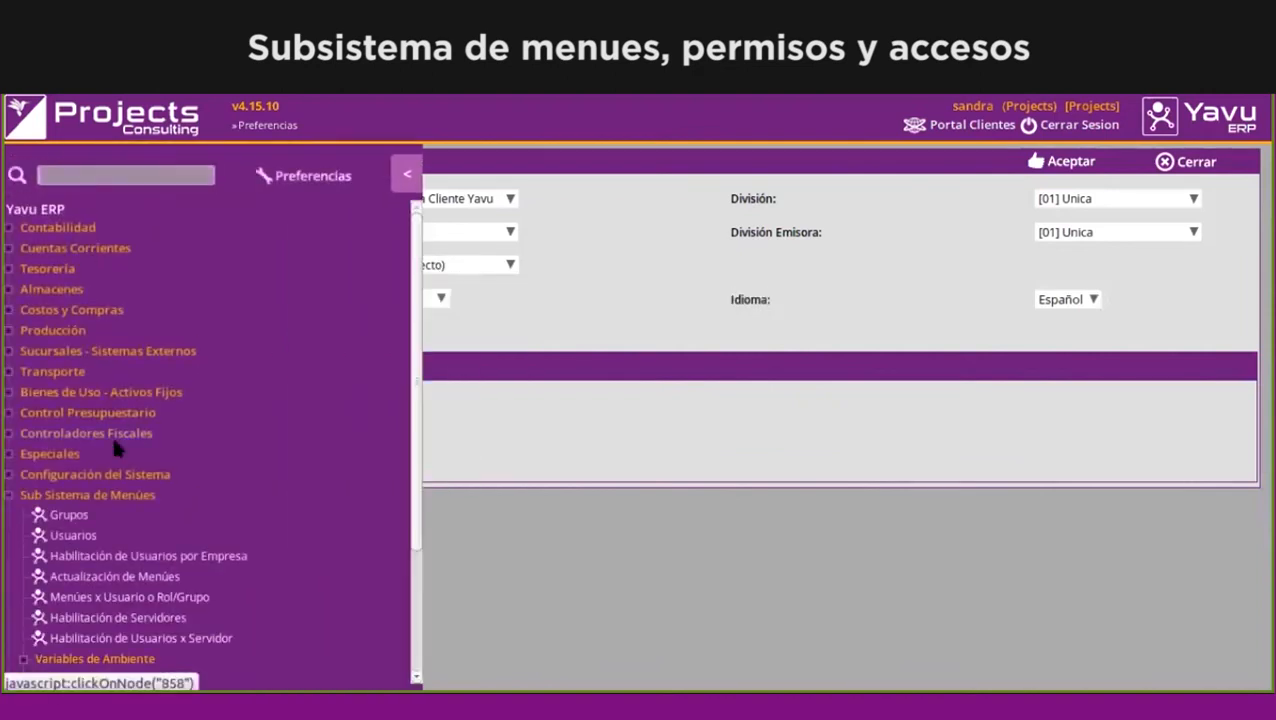
scroll(100, 545, "down", 3)
left_click(130, 501)
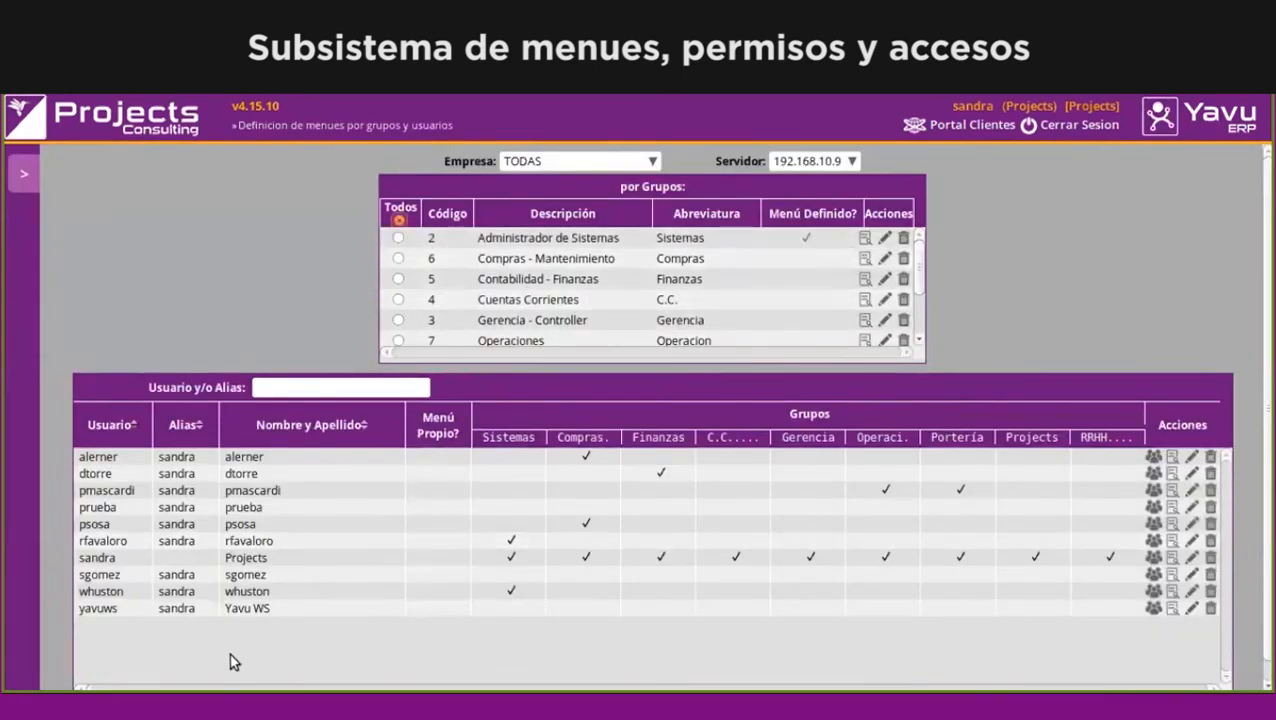
left_click(398, 238)
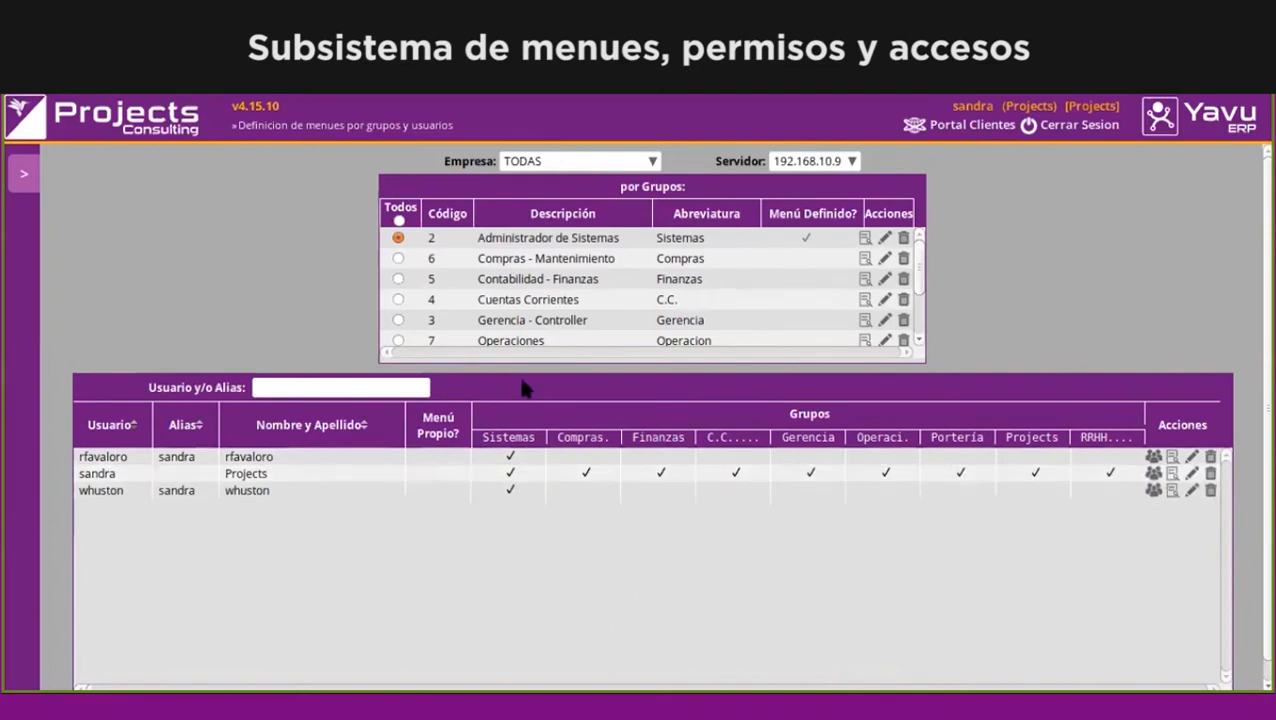
Associate the first listed user with the Portería - Balanza - Tráfico group and save the group assignment
double_click(269, 459)
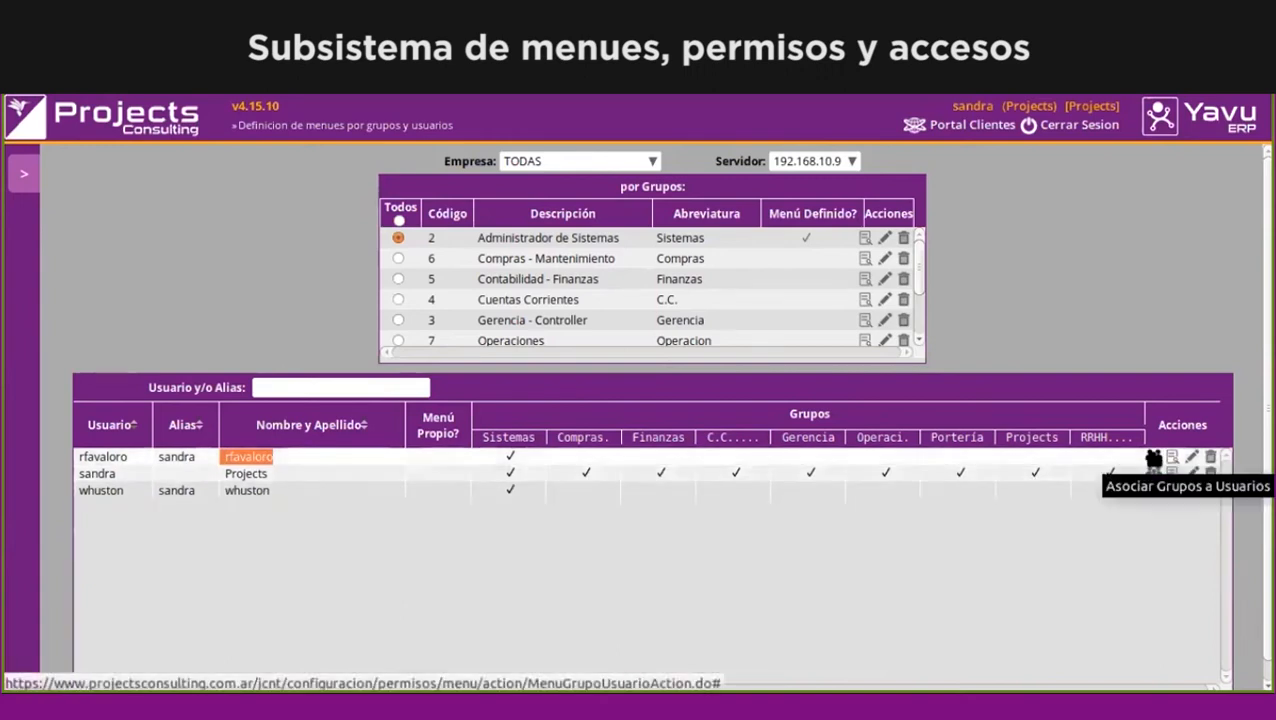
left_click(1153, 458)
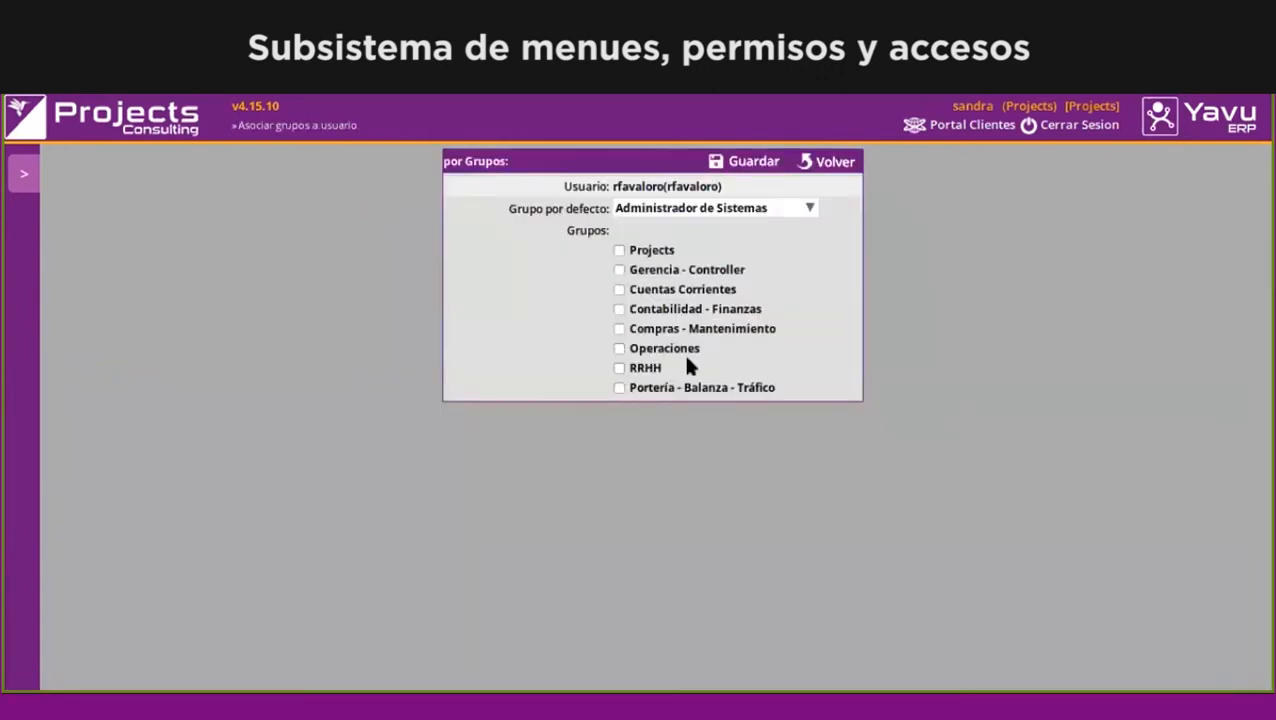
triple_click(581, 210)
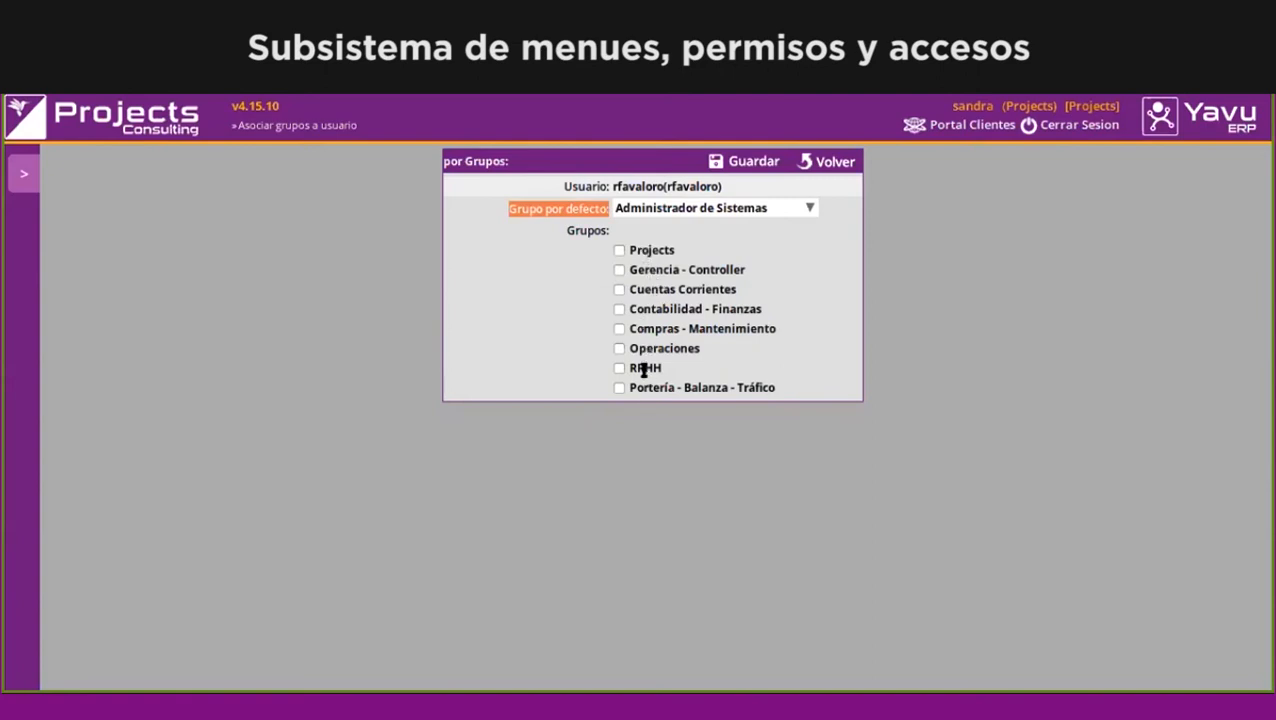
left_click(621, 389)
left_click(752, 162)
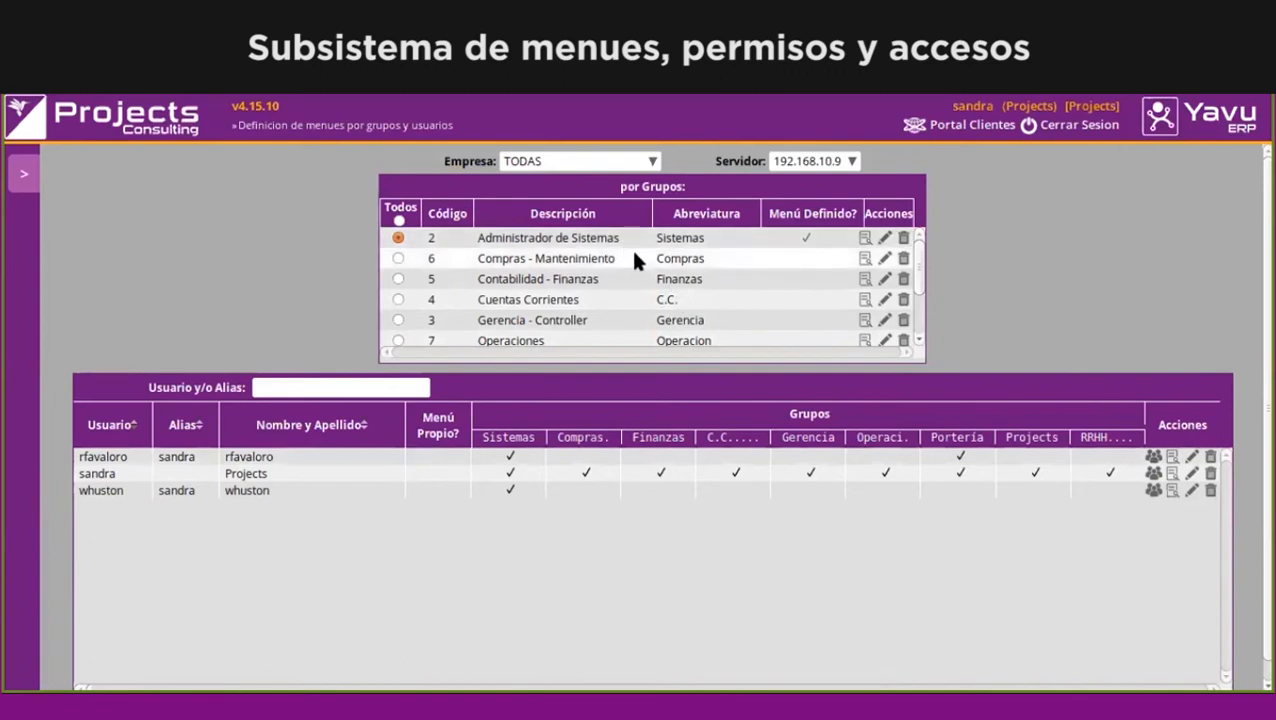
Open the Administrador de Sistemas group's menu for editing and remove Contabilidad from it
double_click(690, 238)
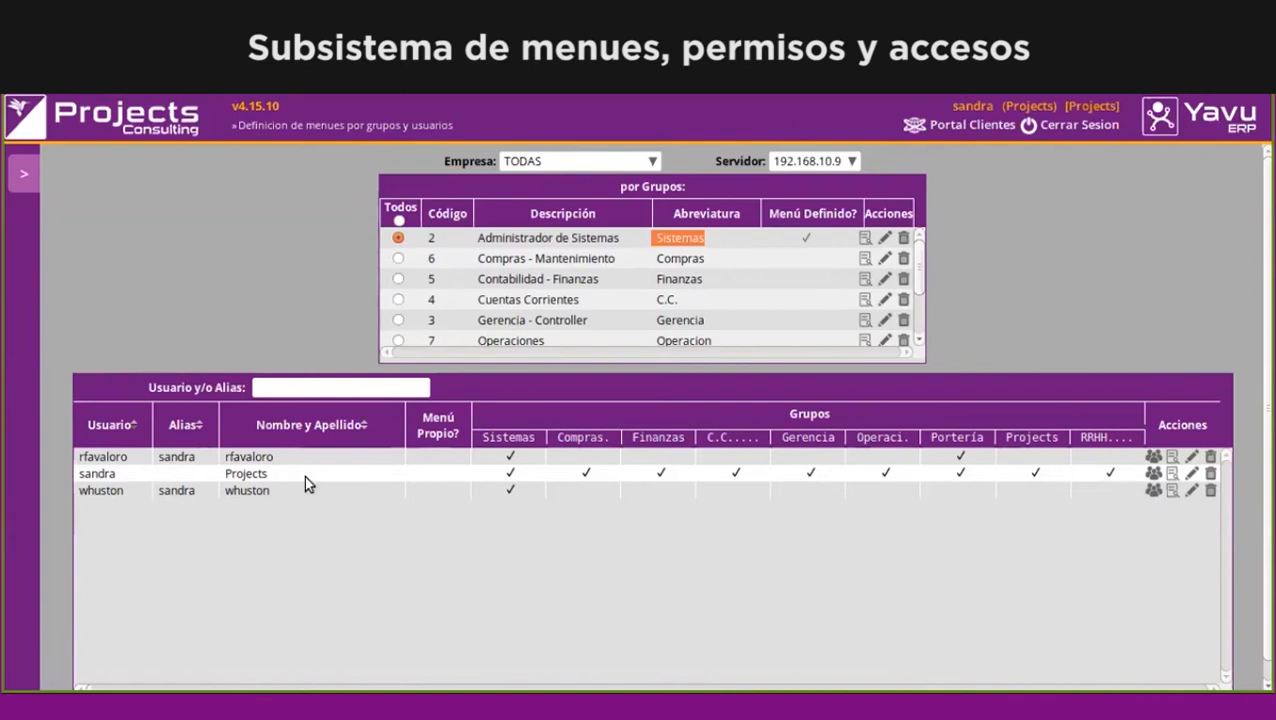
left_click(690, 237)
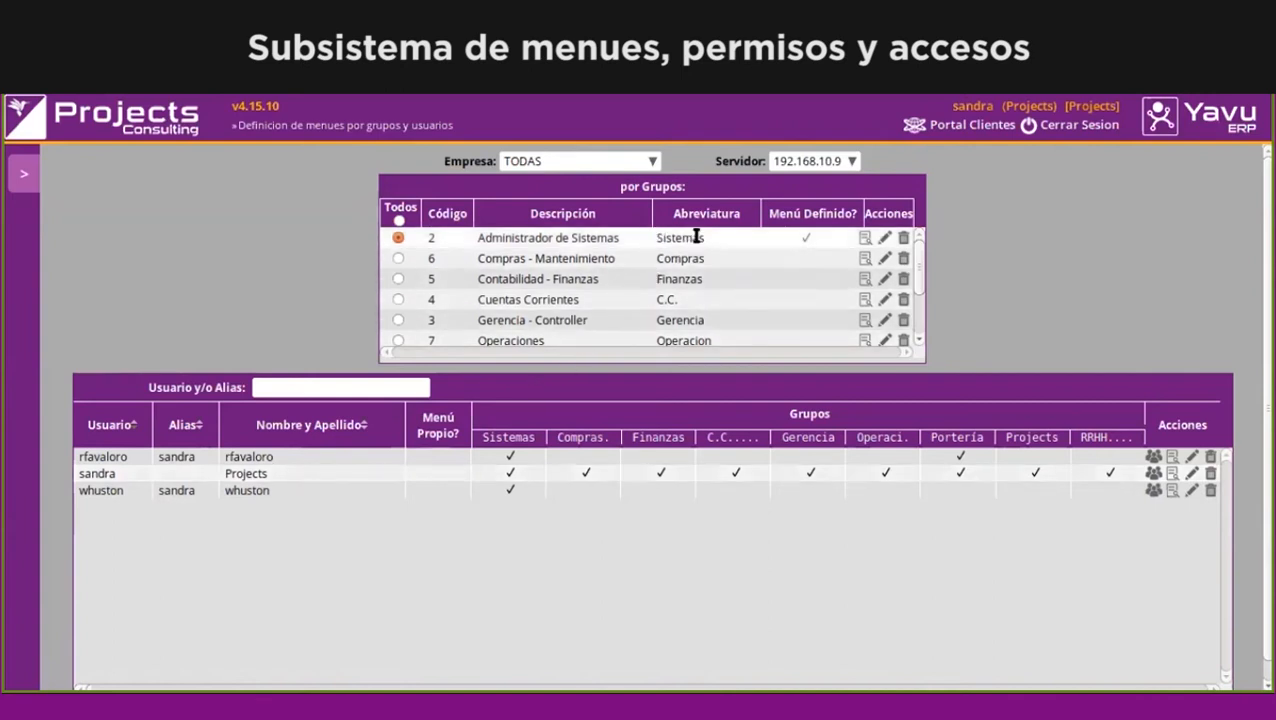
left_click(884, 238)
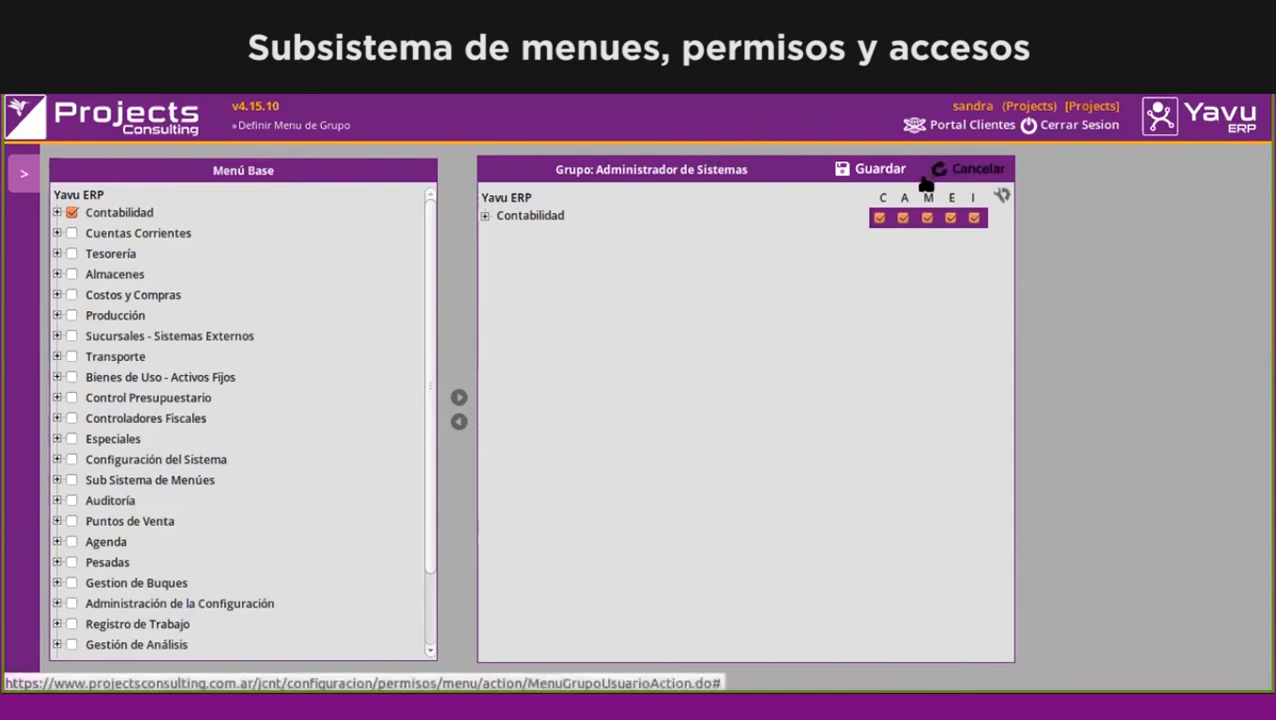
triple_click(697, 168)
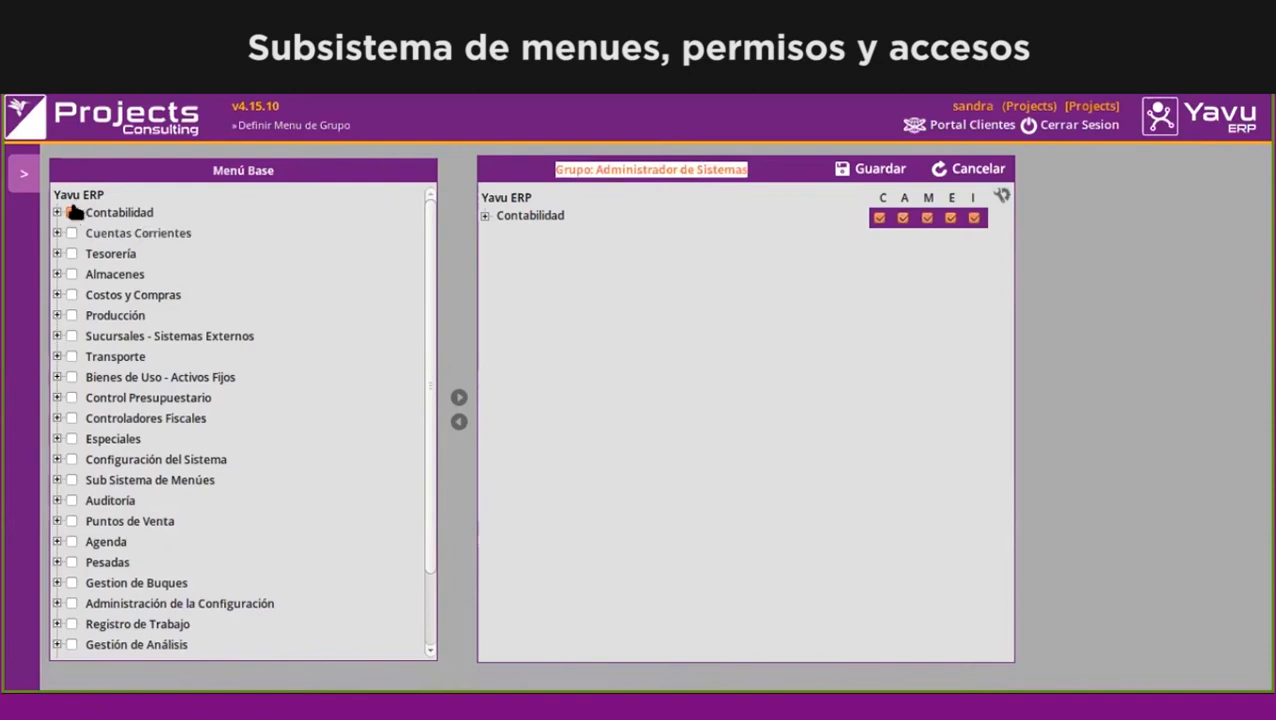
left_click(459, 422)
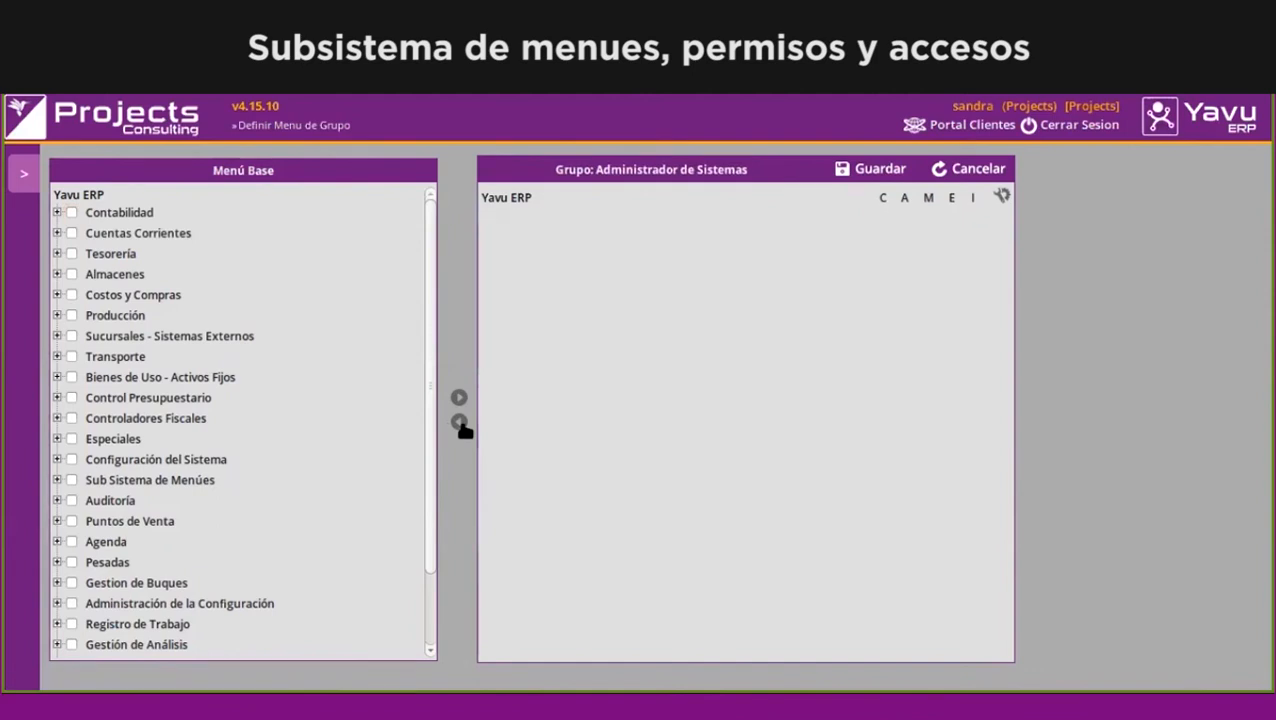
Select the complete Contabilidad and Cuentas Corrientes branches in Menú Base and add them to the Administrador de Sistemas group's menu
left_click(73, 213)
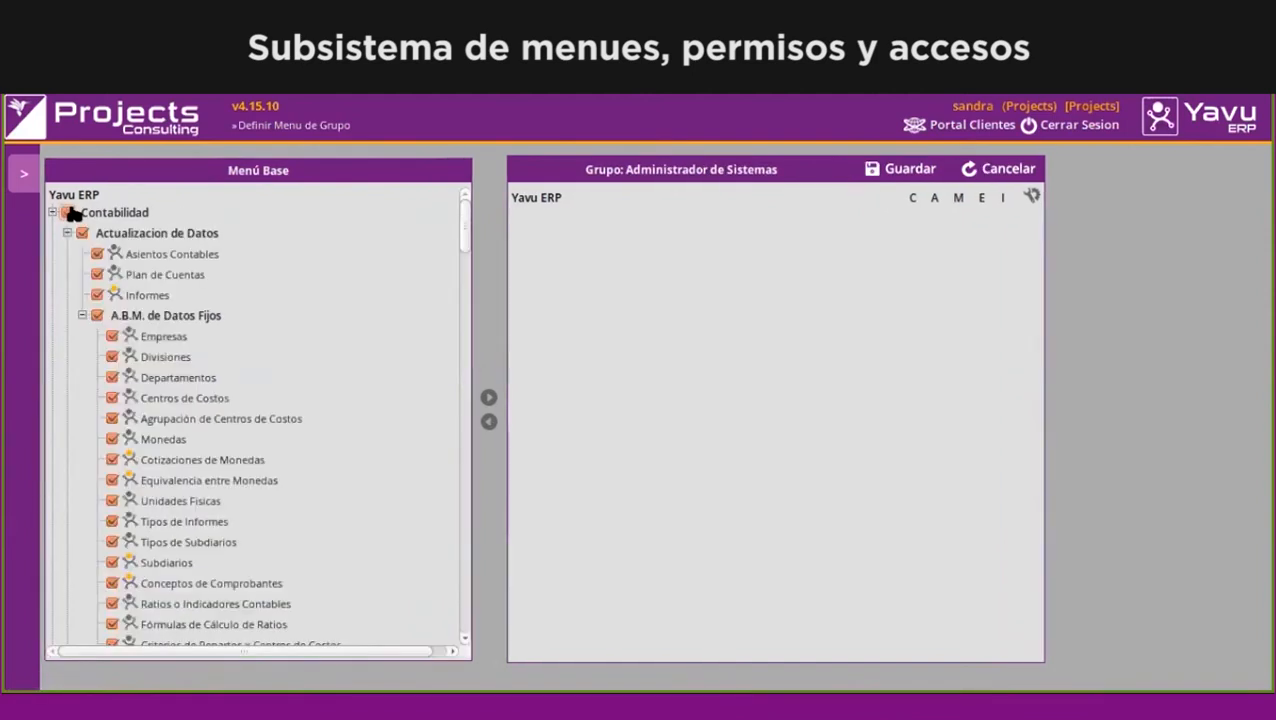
left_click(53, 213)
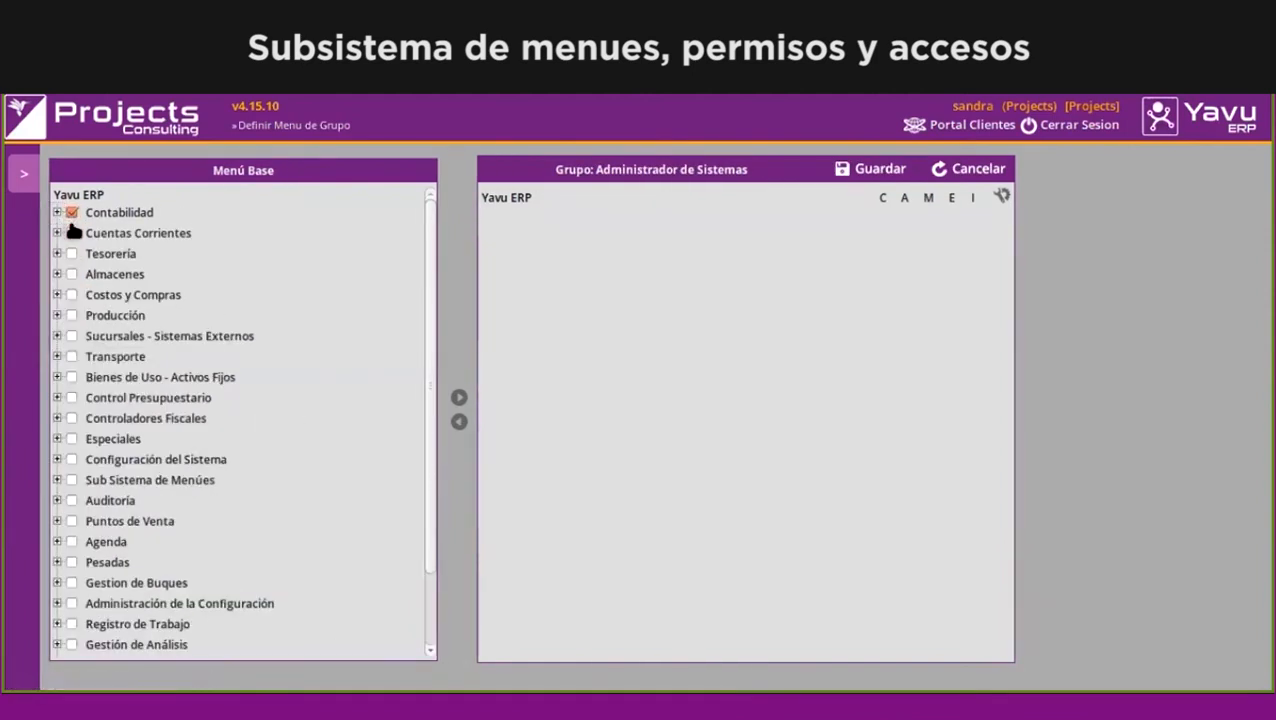
left_click(72, 233)
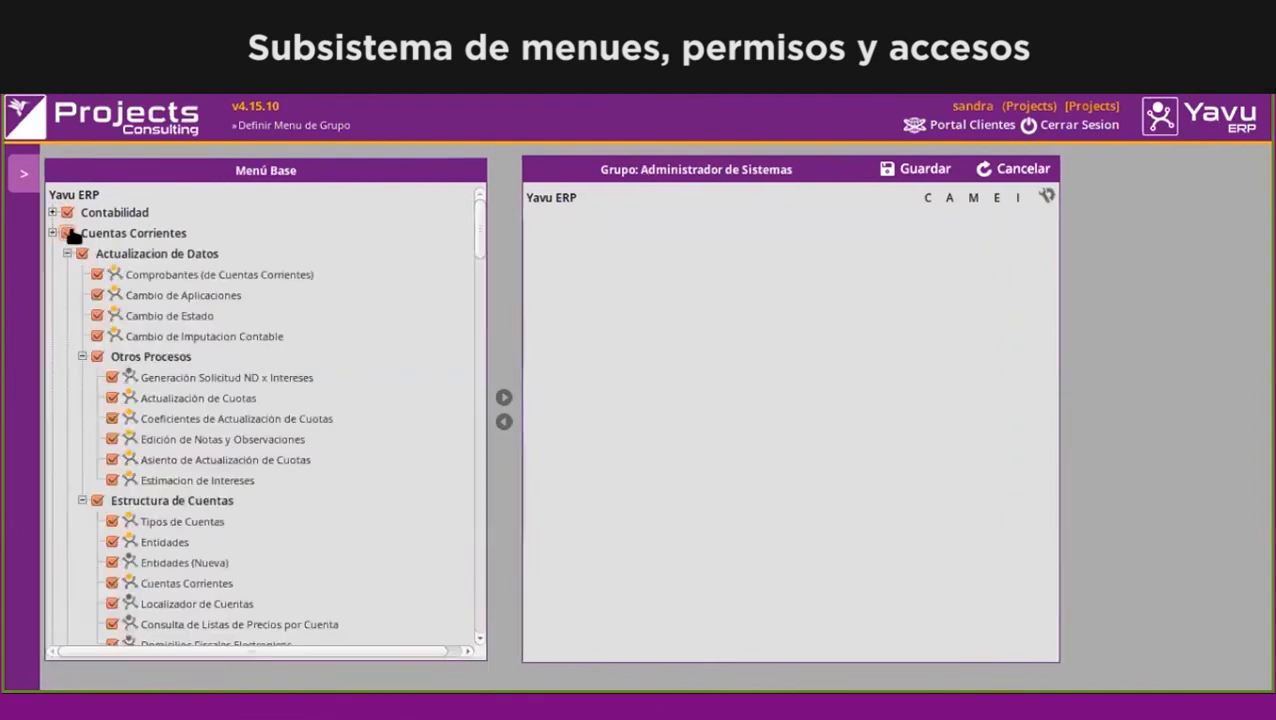
left_click(53, 233)
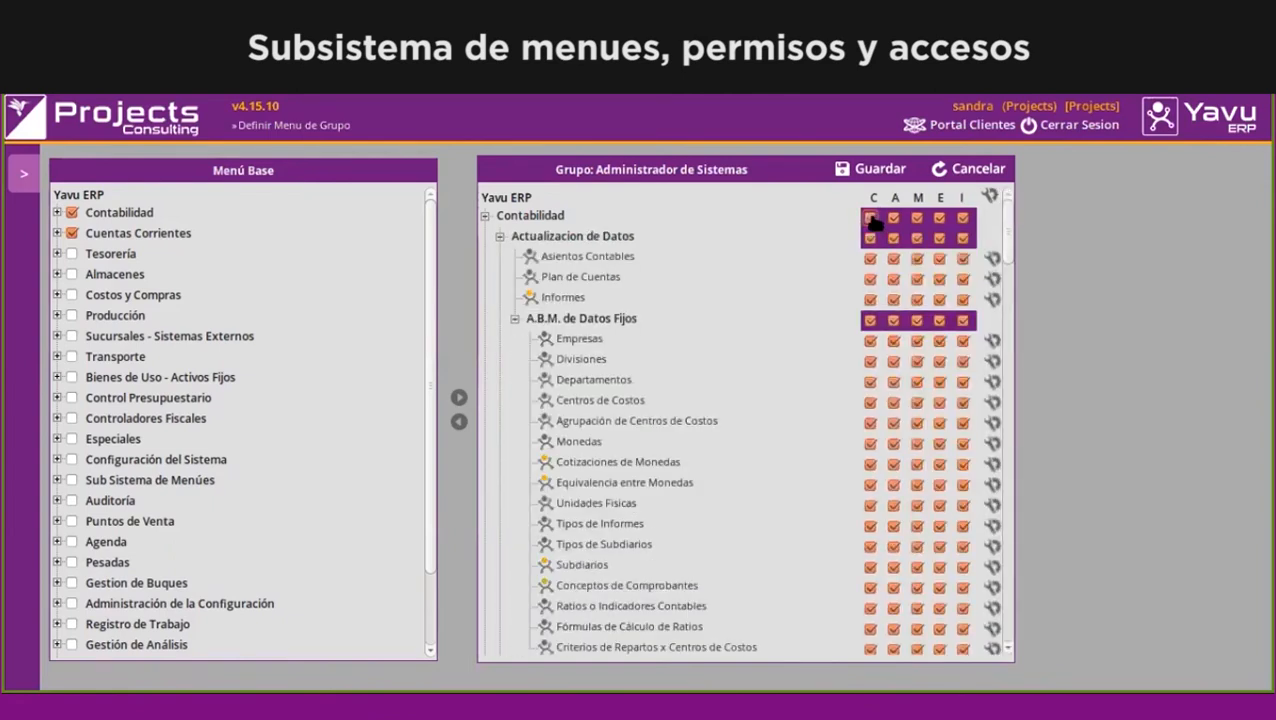
Switch the A, M, E and I permissions off and back on for the whole Contabilidad branch
left_click(892, 220)
left_click(892, 219)
left_click(917, 219)
left_click(917, 219)
left_click(940, 219)
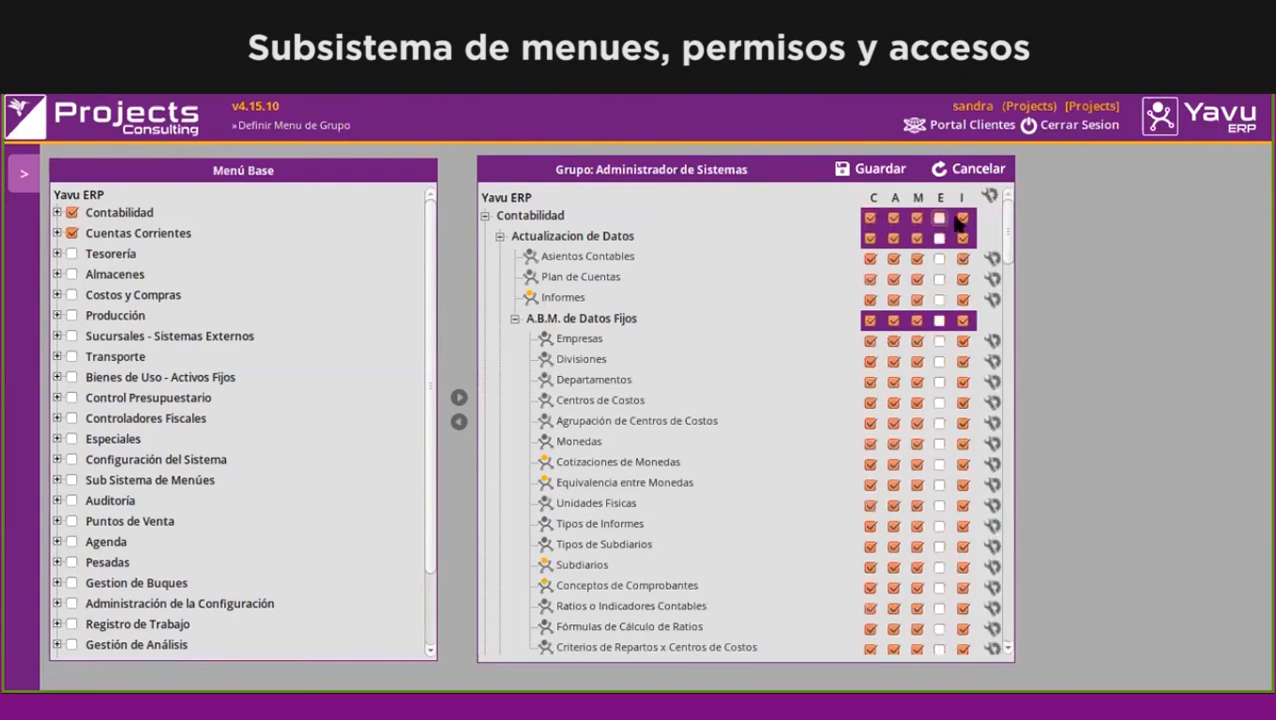
left_click(940, 219)
left_click(962, 219)
left_click(962, 219)
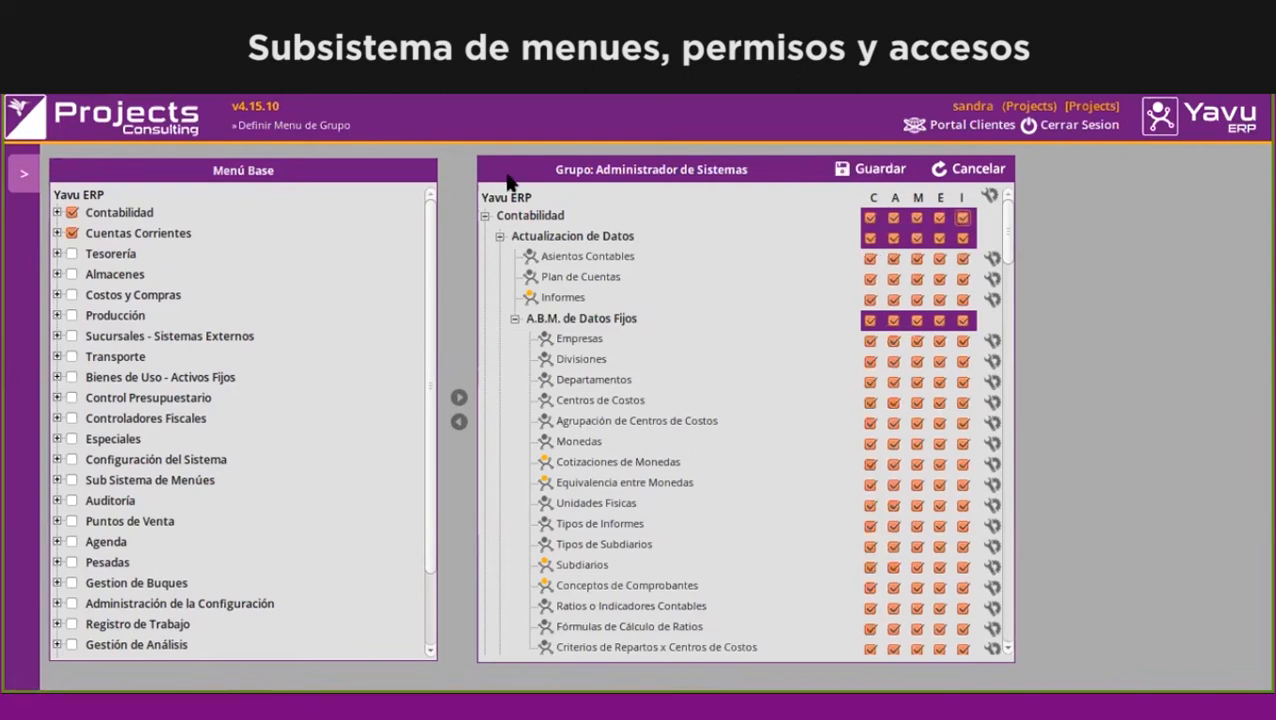
Grant the C, A, M, E and I permissions on the whole Cuentas Corrientes branch and save the group's menu
left_click(484, 216)
left_click(879, 239)
left_click(893, 239)
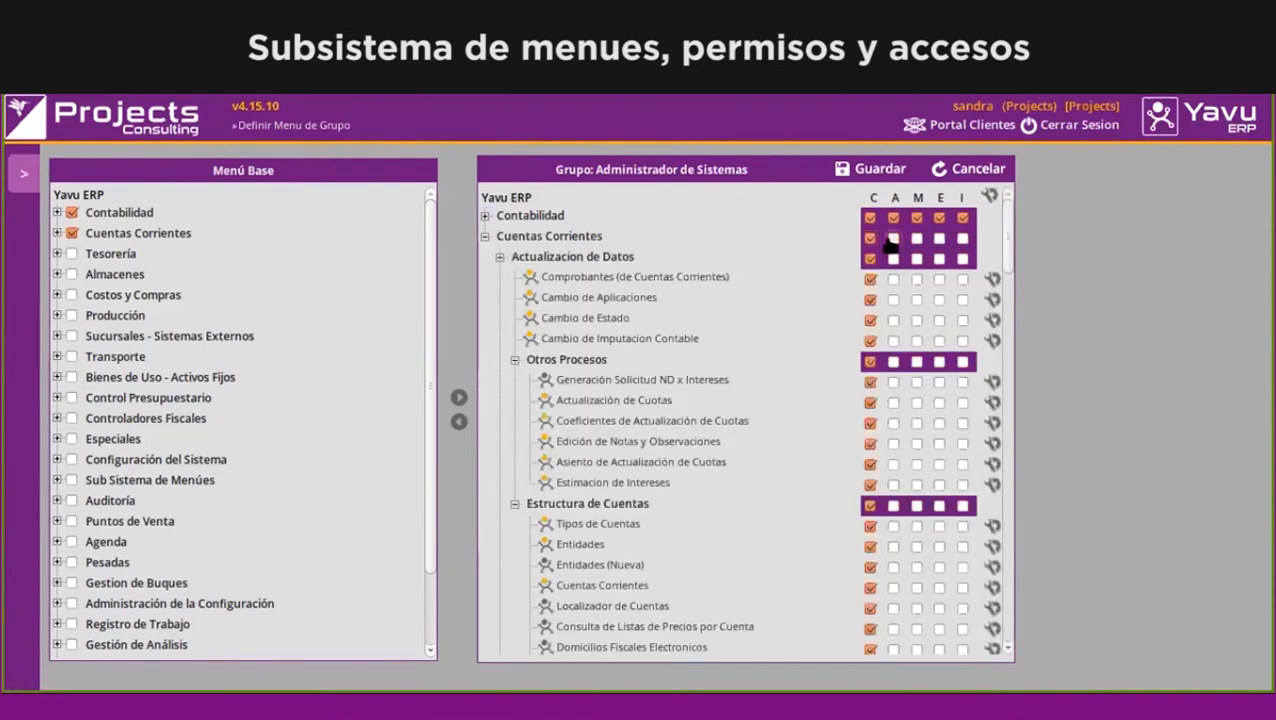
left_click(916, 239)
left_click(939, 239)
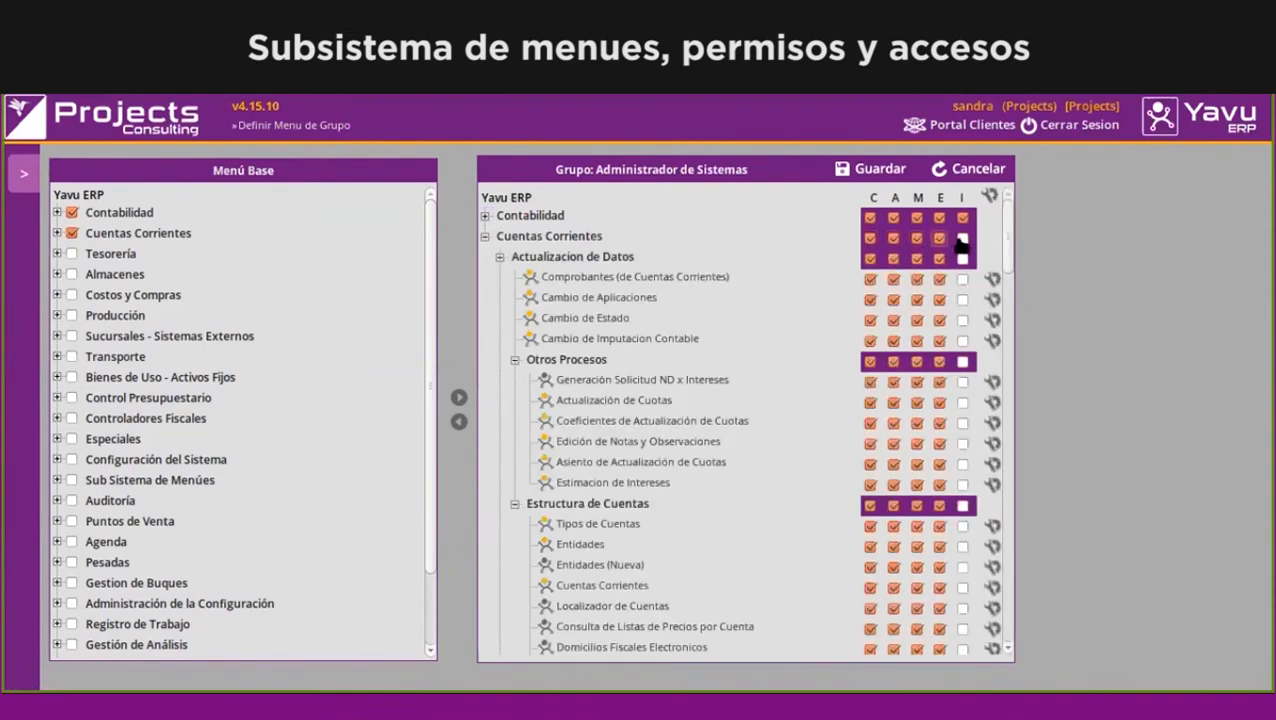
left_click(962, 239)
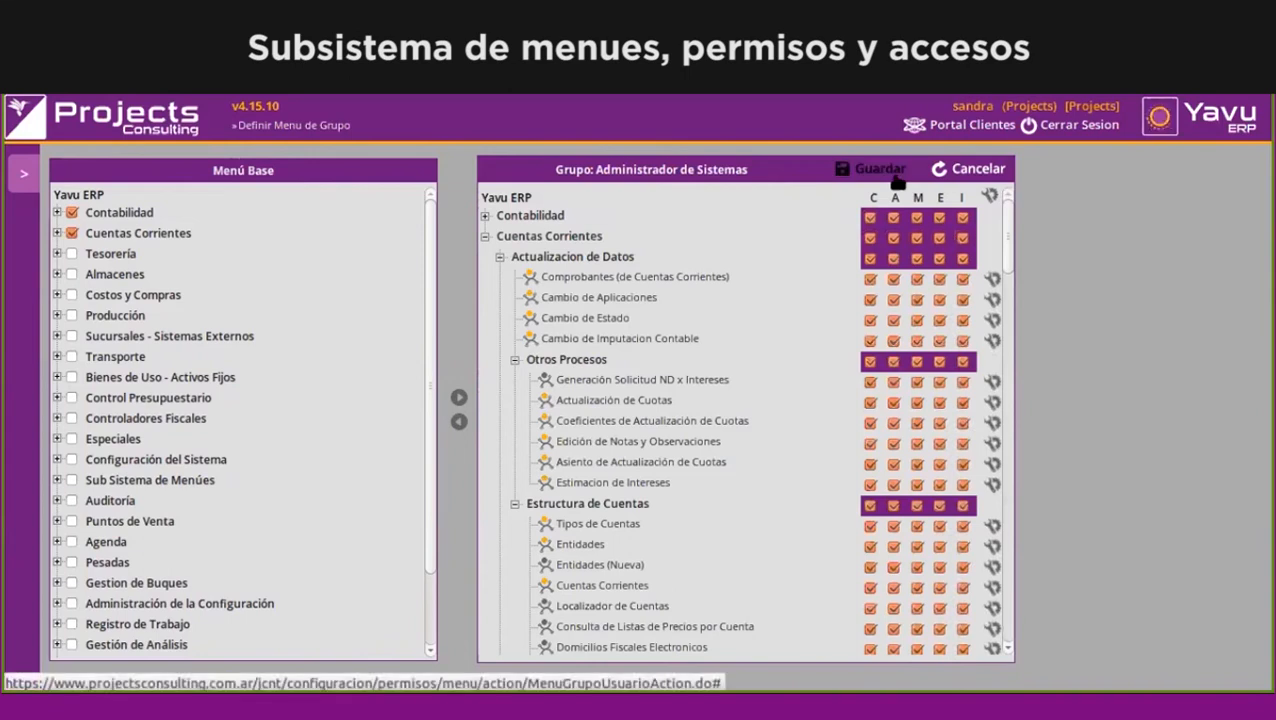
left_click(885, 170)
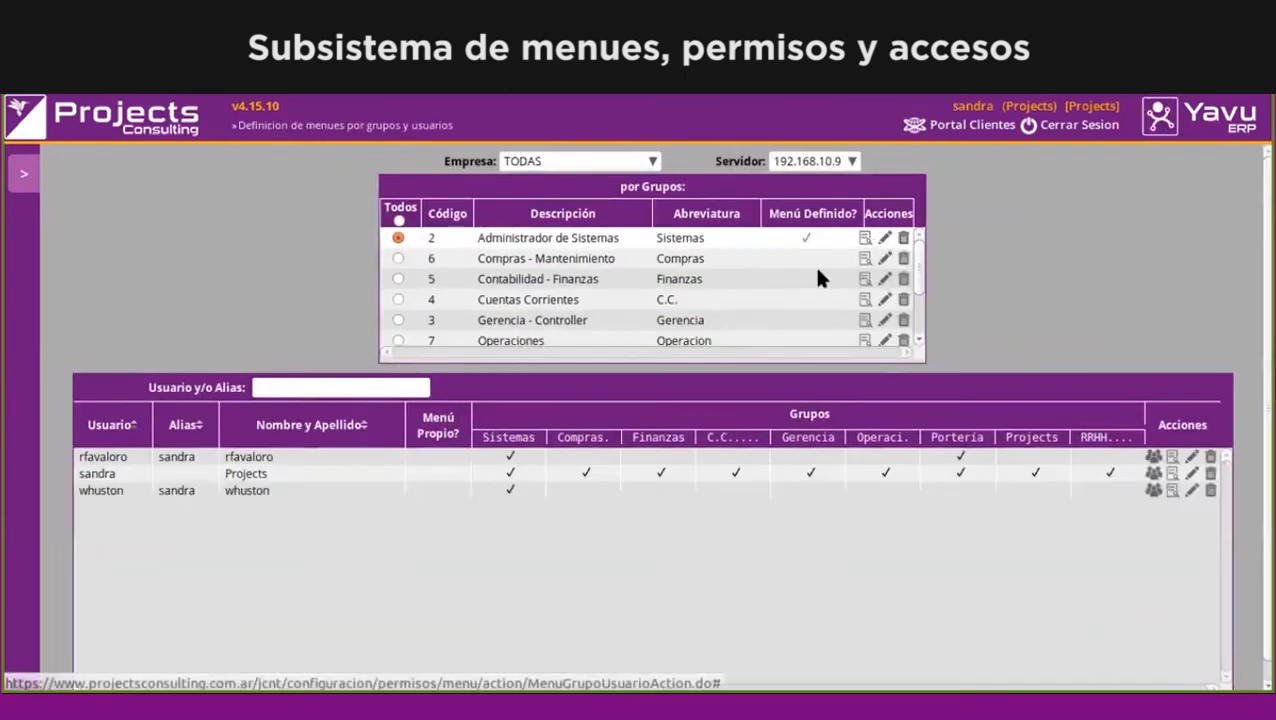
Check the Menú Definido? column across the full list of groups
triple_click(541, 238)
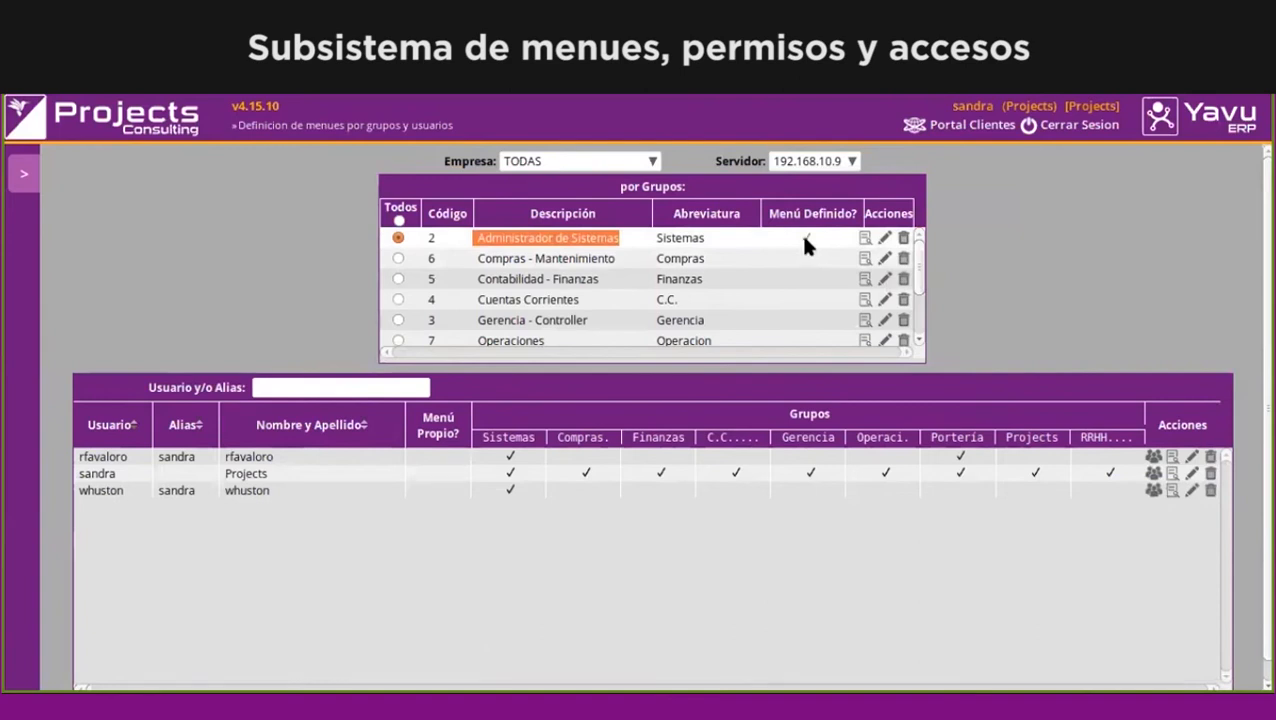
scroll(806, 248, "down", 5)
scroll(808, 275, "up", 3)
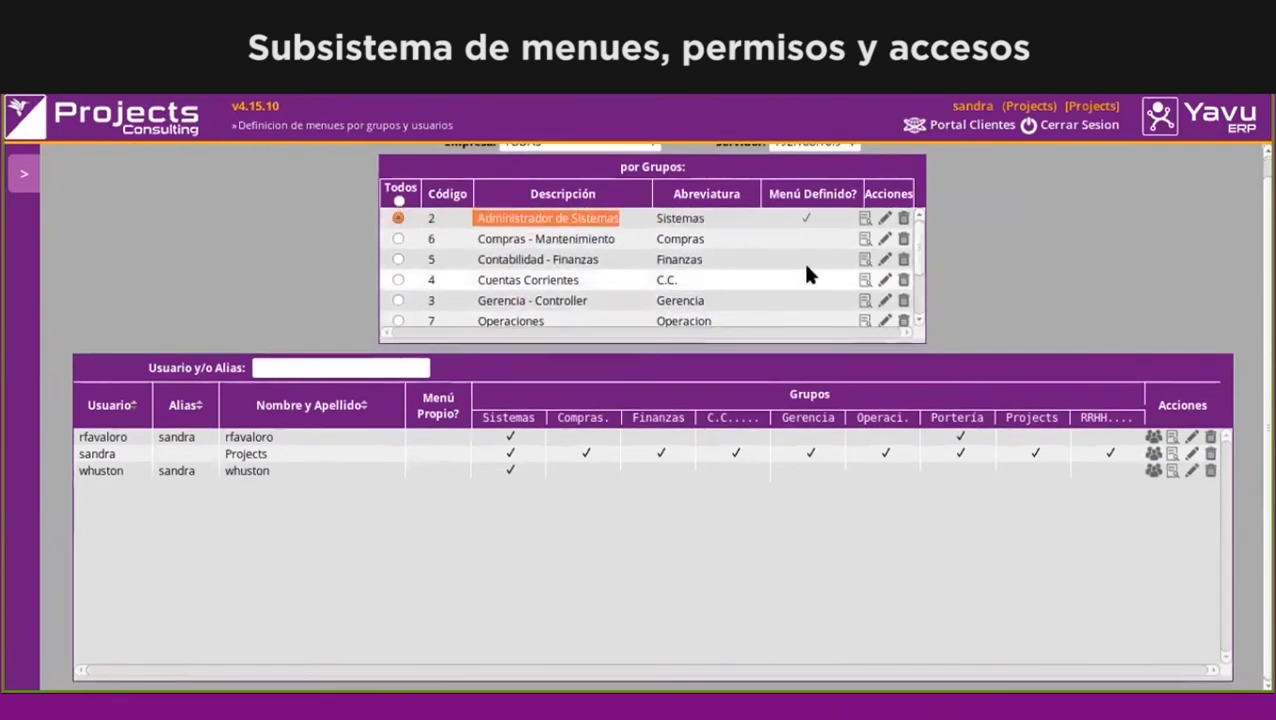
scroll(806, 268, "up", 1)
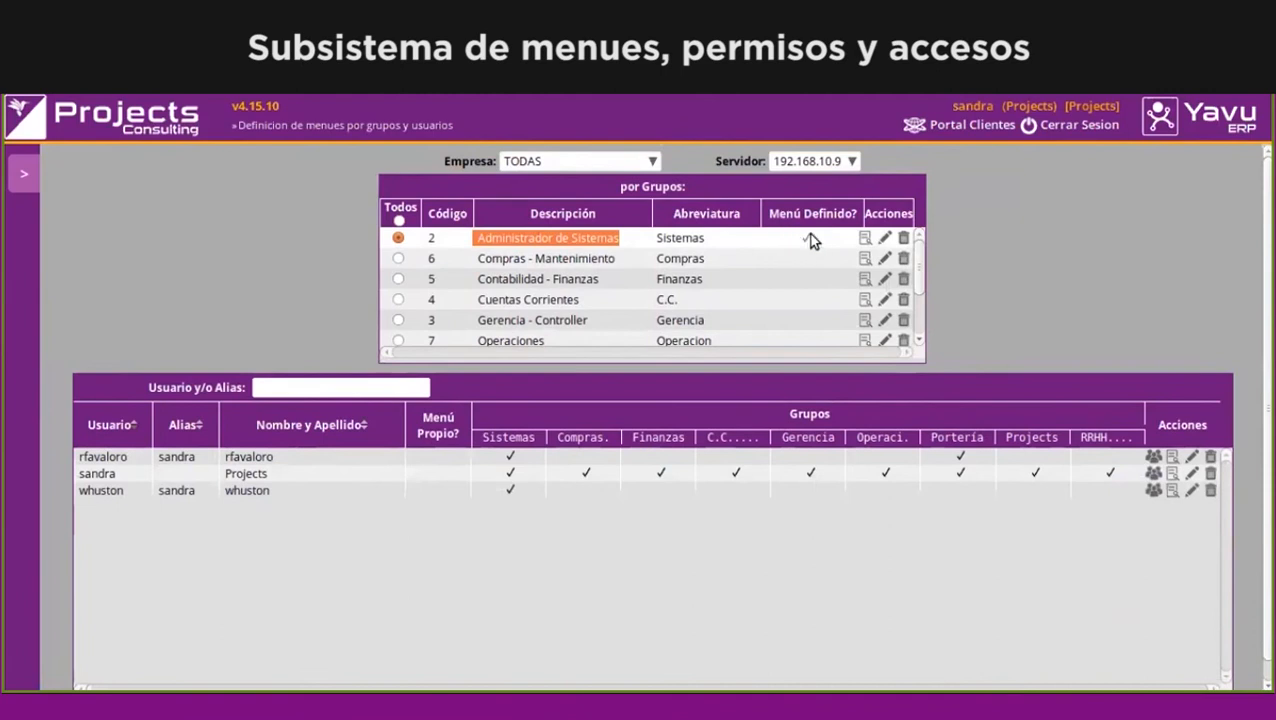
scroll(740, 300, "down", 2)
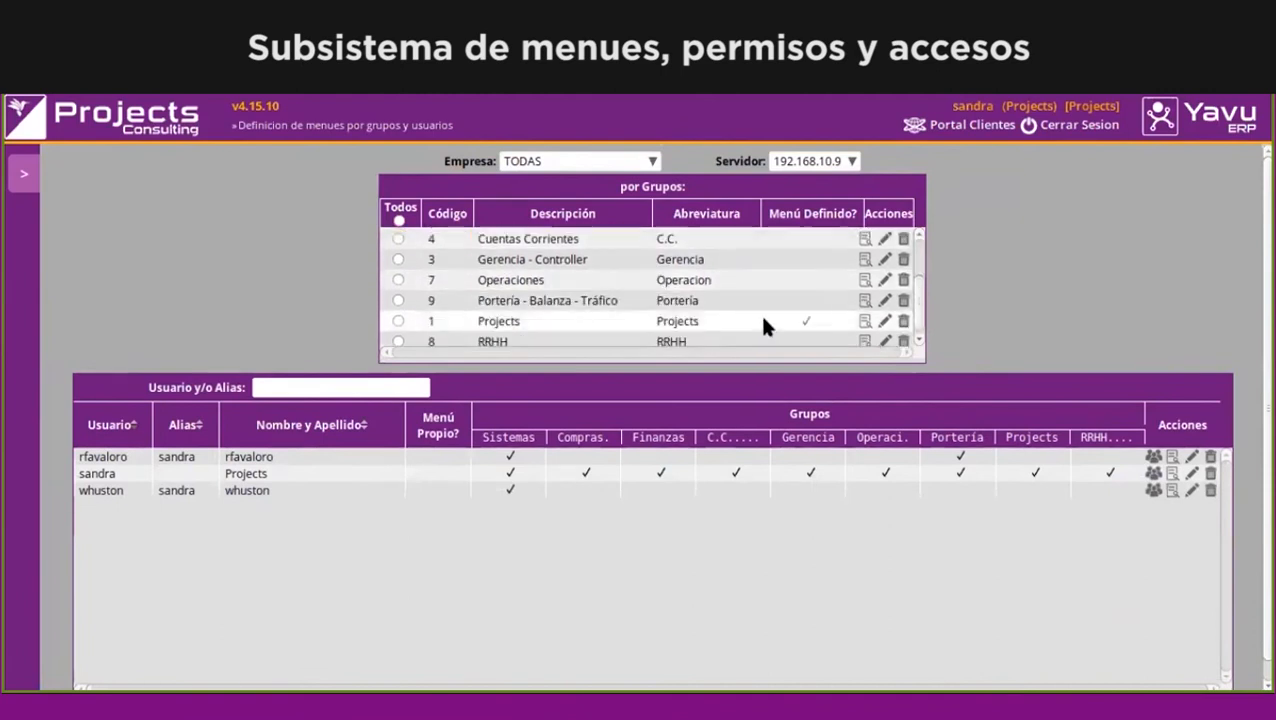
scroll(762, 318, "down", 1)
scroll(806, 305, "up", 3)
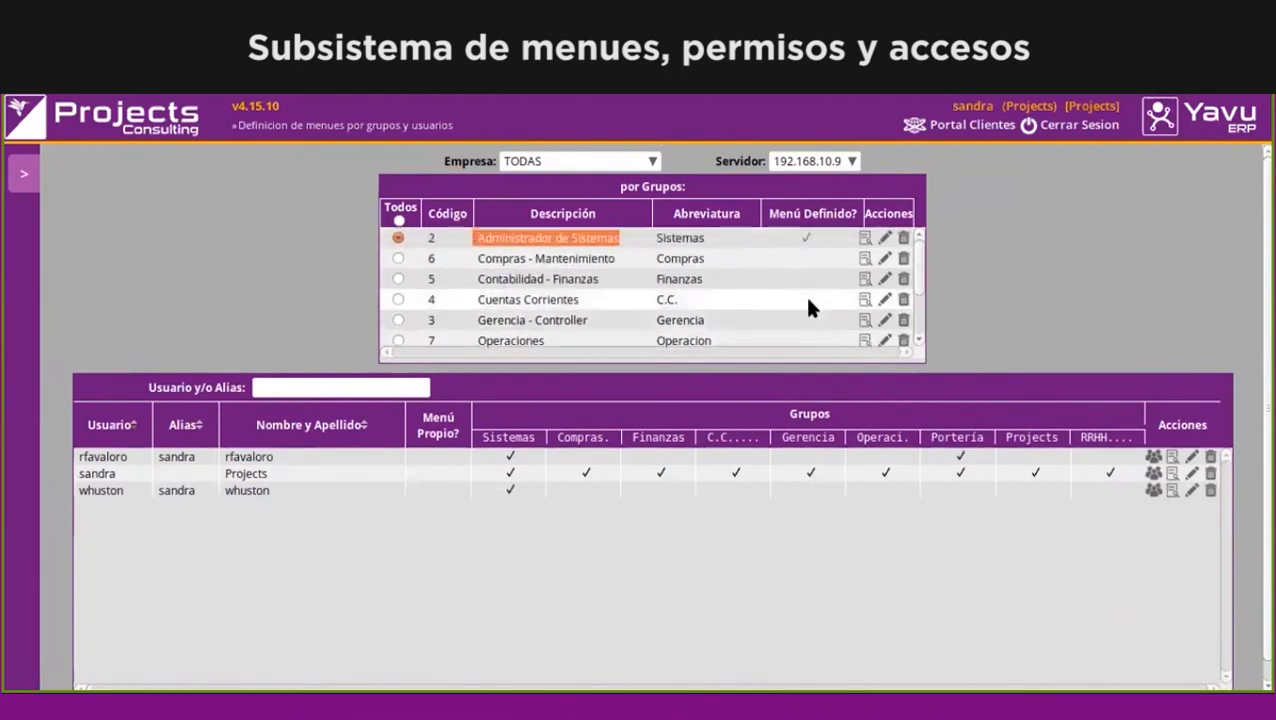
View the menu enabled for Administrador de Sistemas and its menu deletion view, returning without deleting anything
left_click(864, 240)
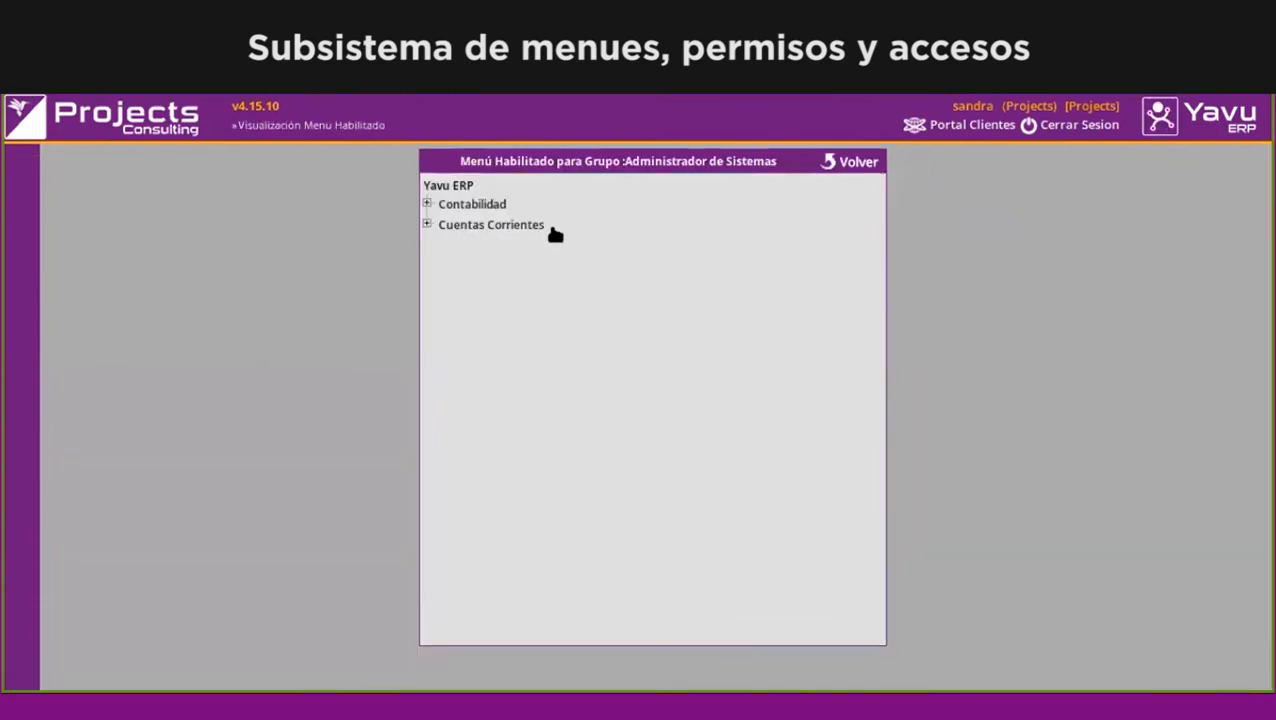
triple_click(662, 161)
left_click(850, 160)
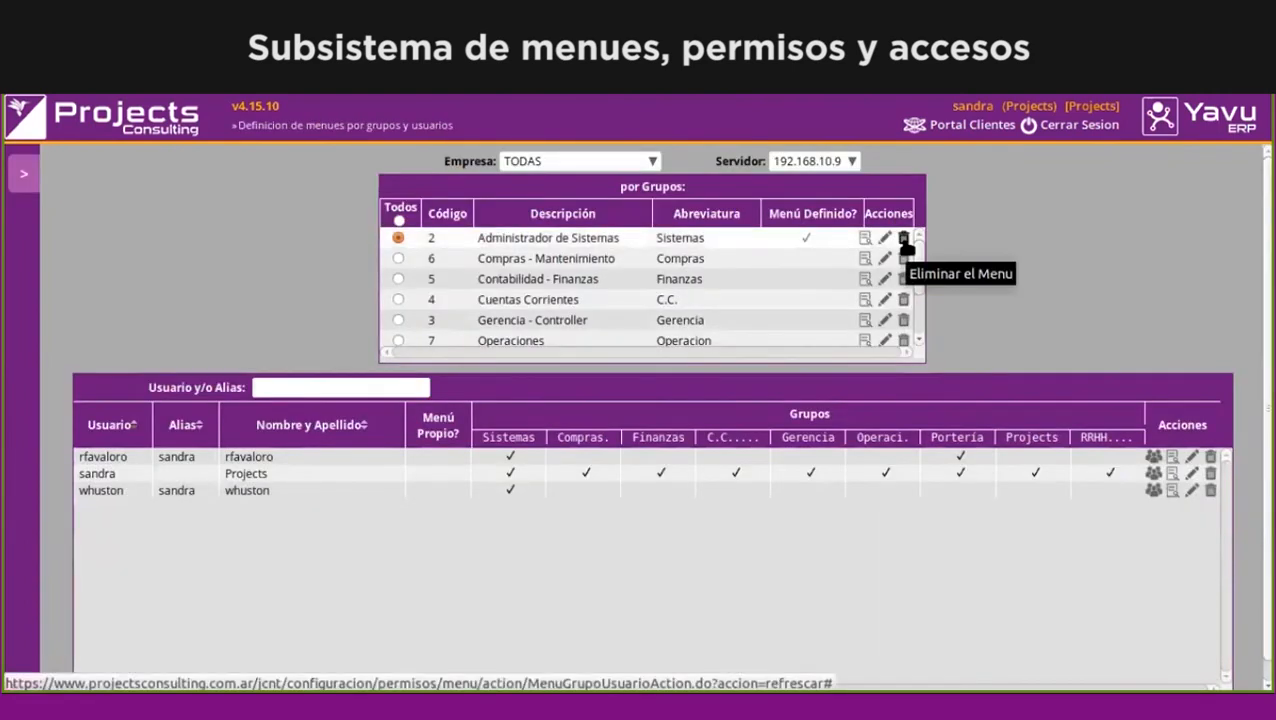
left_click(903, 240)
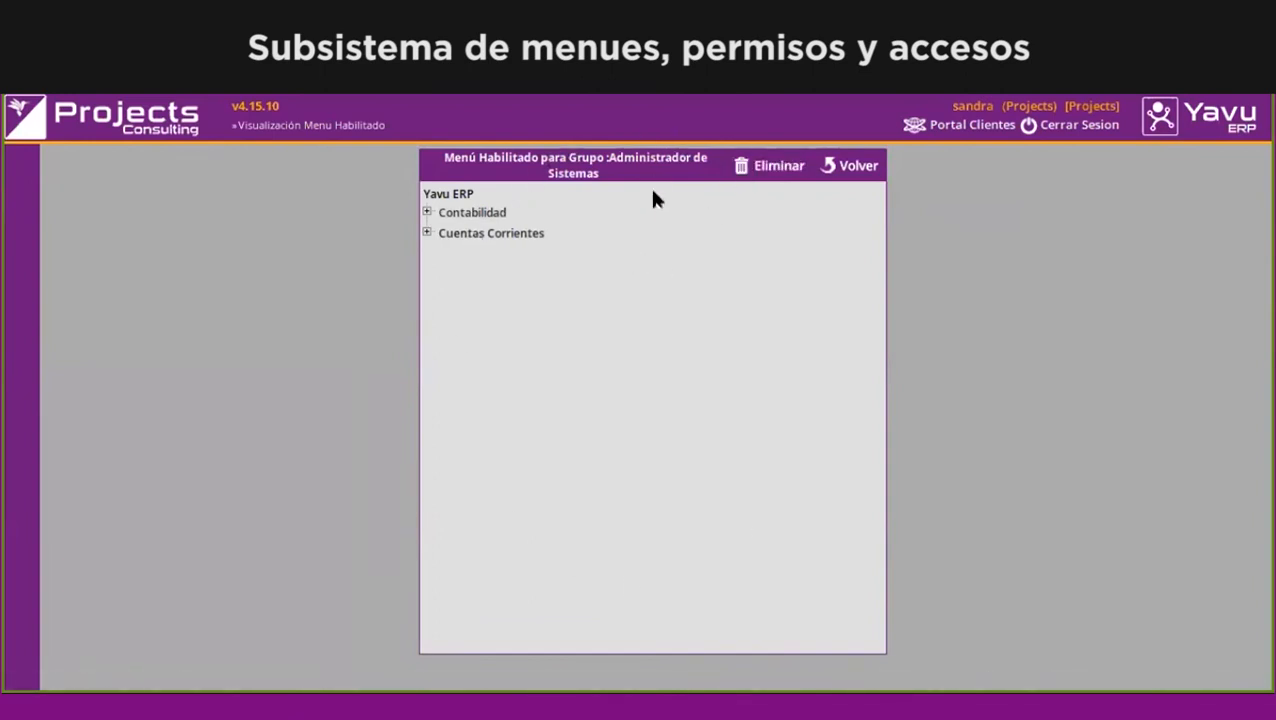
left_click(850, 166)
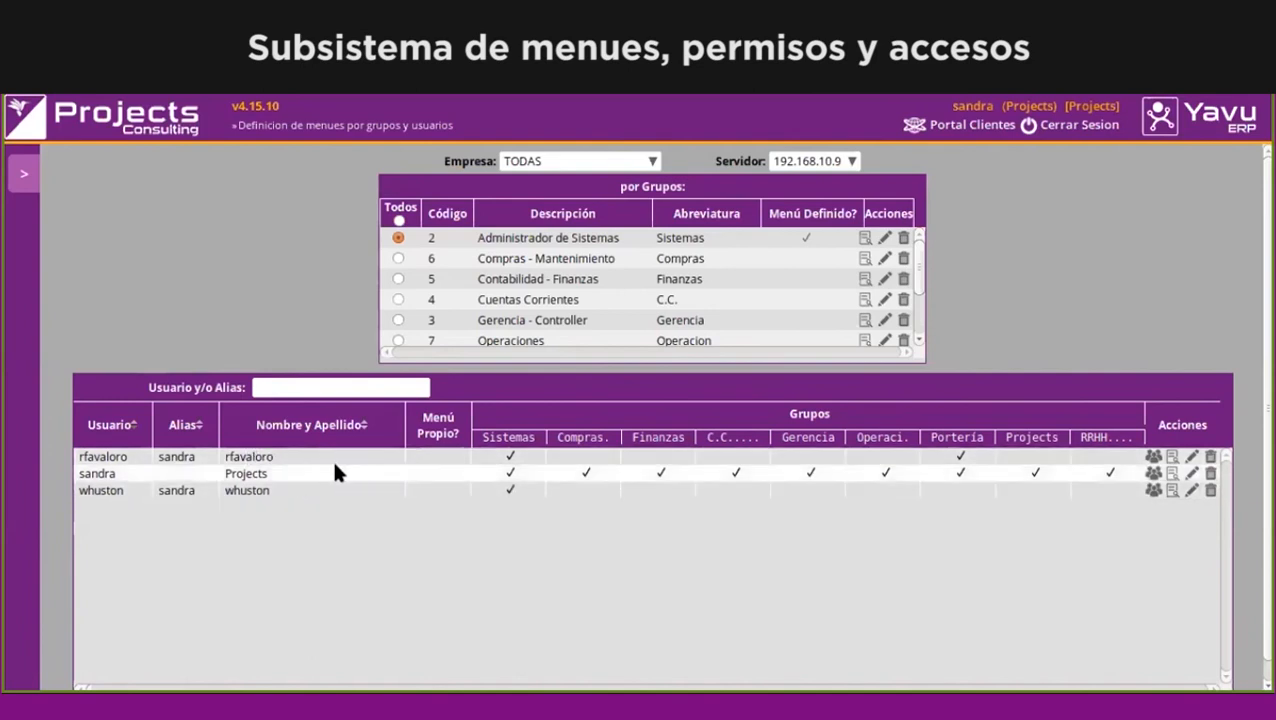
List the users of all groups and inspect the first user's own menu definition, leaving it without changes
left_click(399, 220)
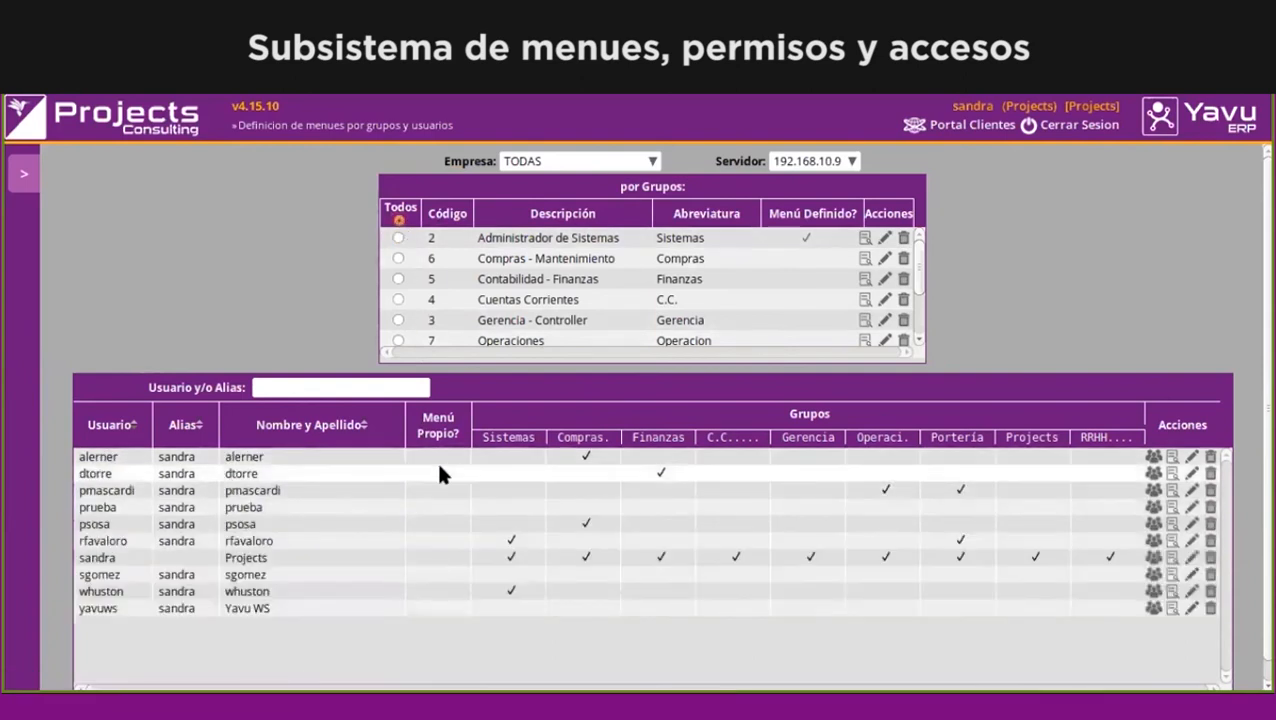
scroll(440, 467, "down", 1)
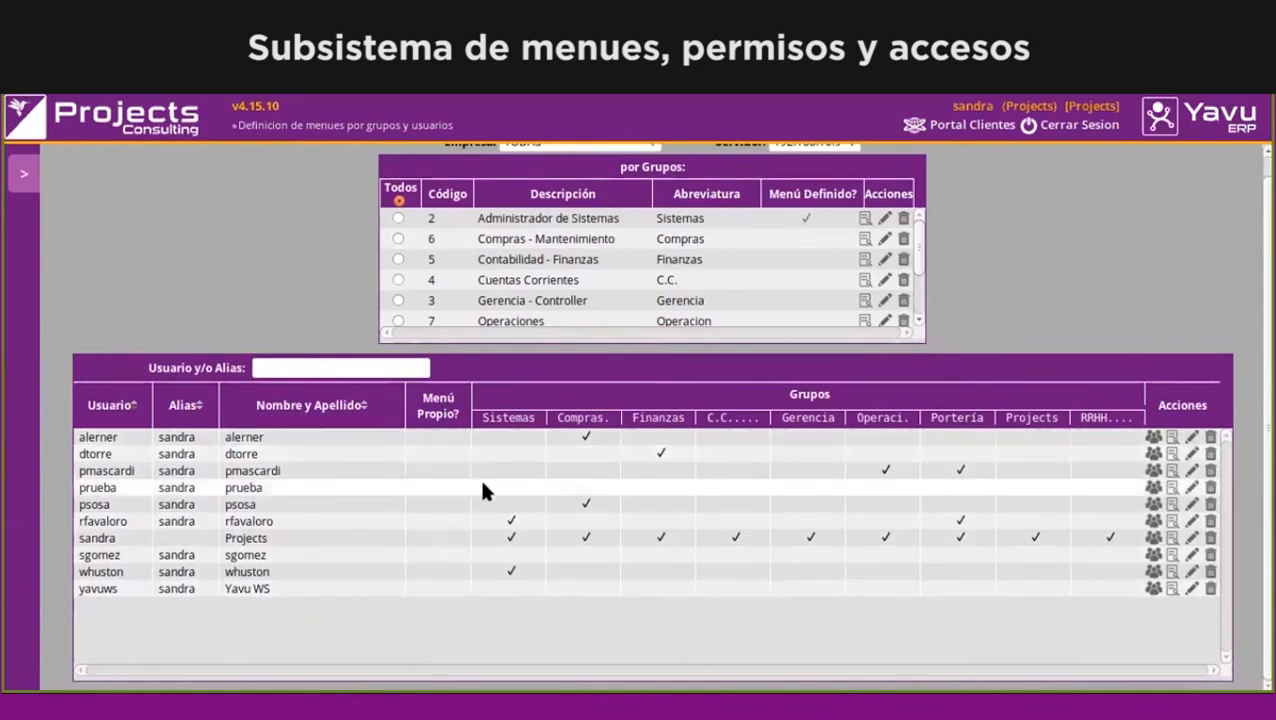
double_click(250, 440)
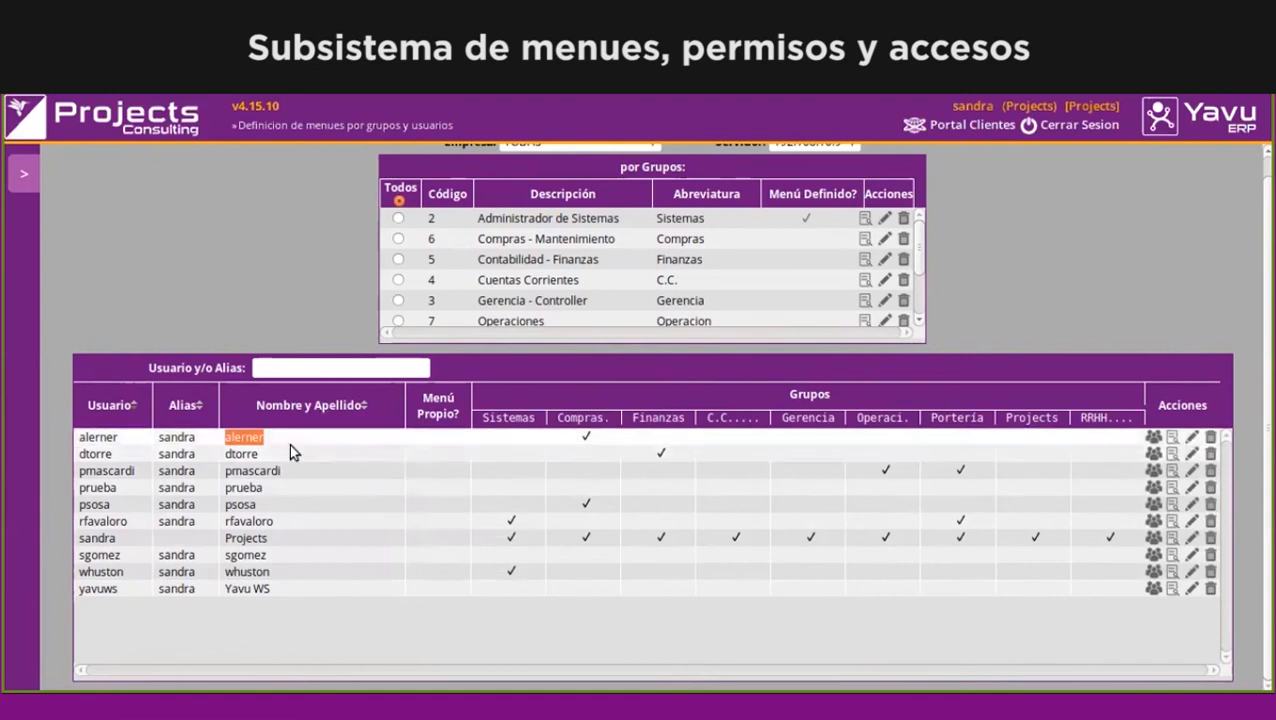
left_click(1192, 438)
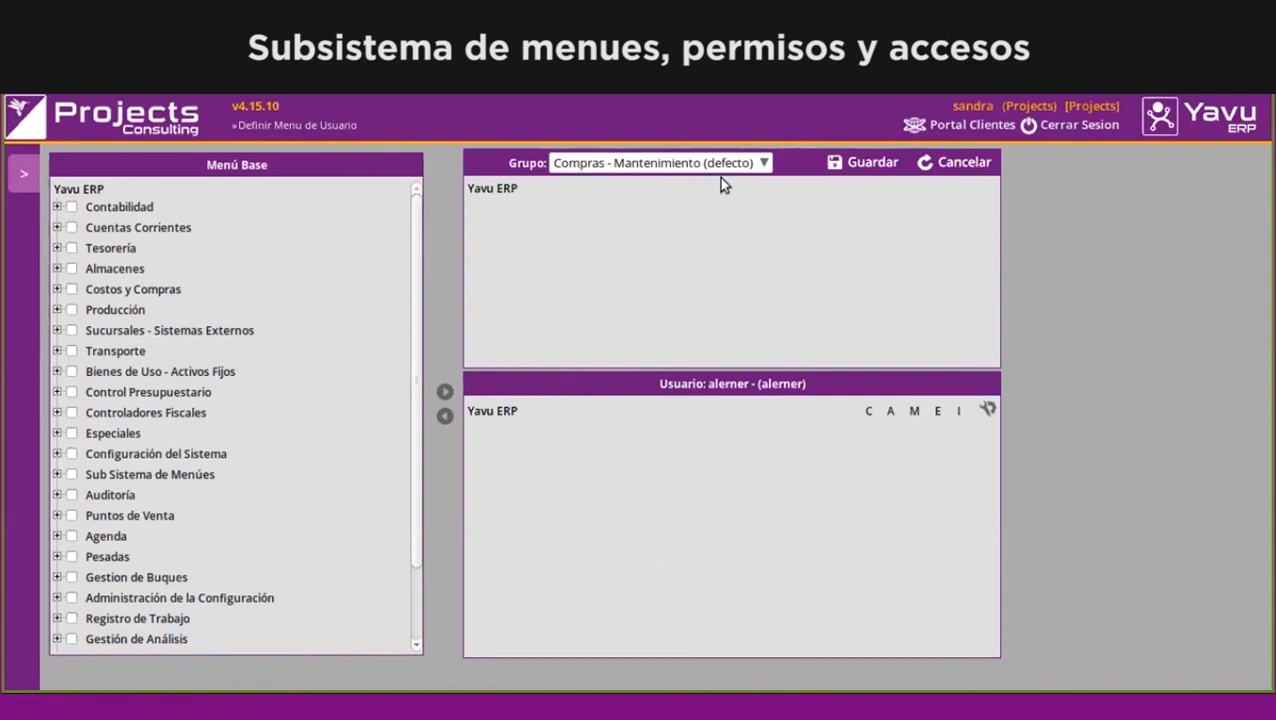
left_click(955, 164)
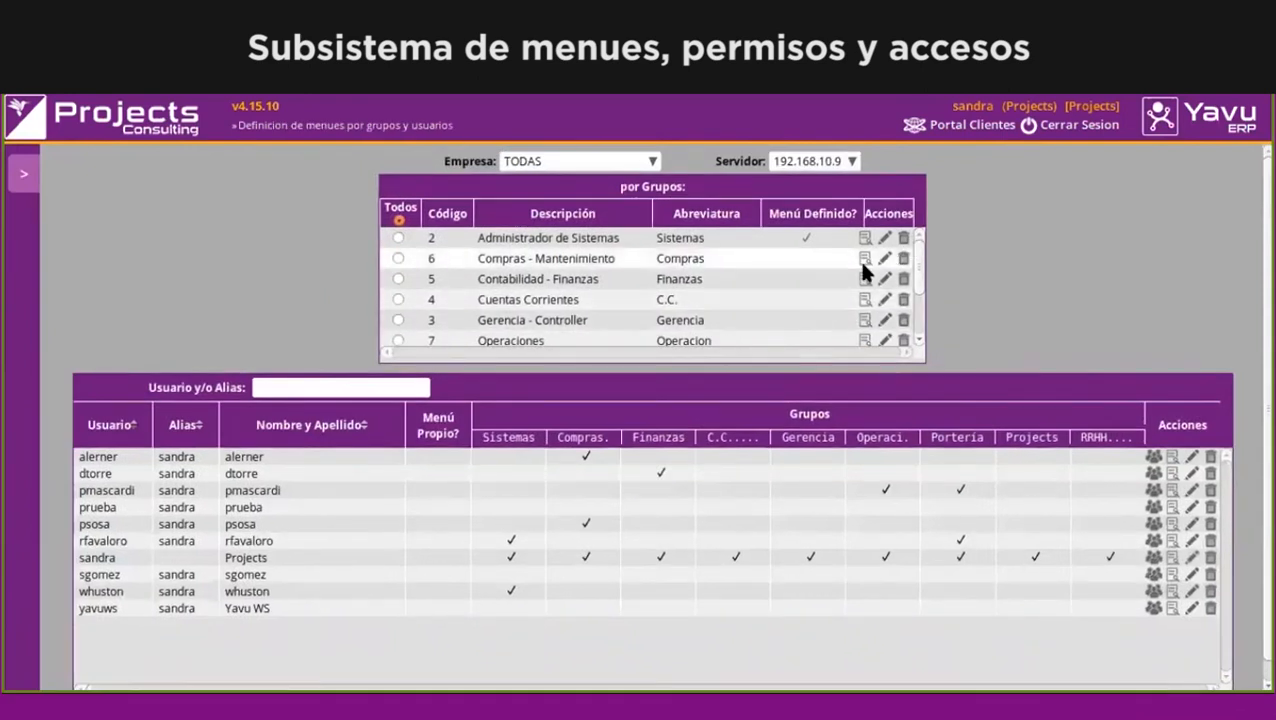
Add the whole Costos y Compras branch of the base menu to the Compras - Mantenimiento group's menu
left_click(885, 259)
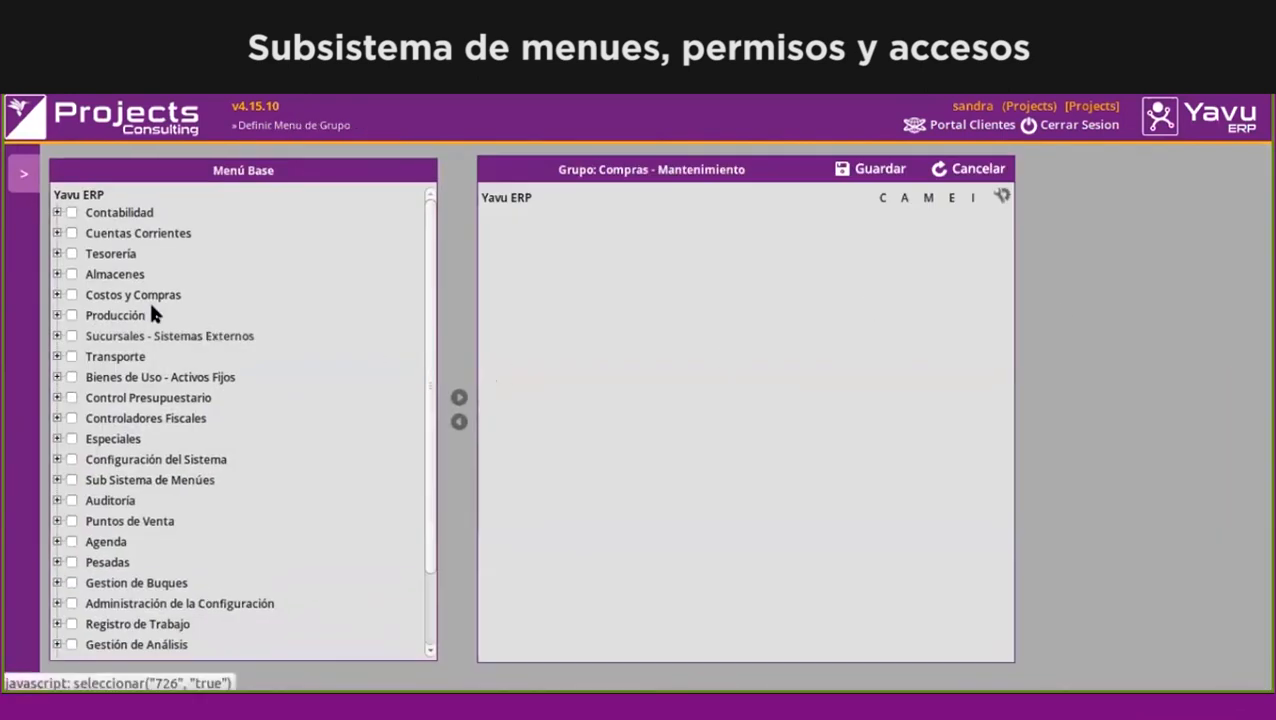
left_click(70, 296)
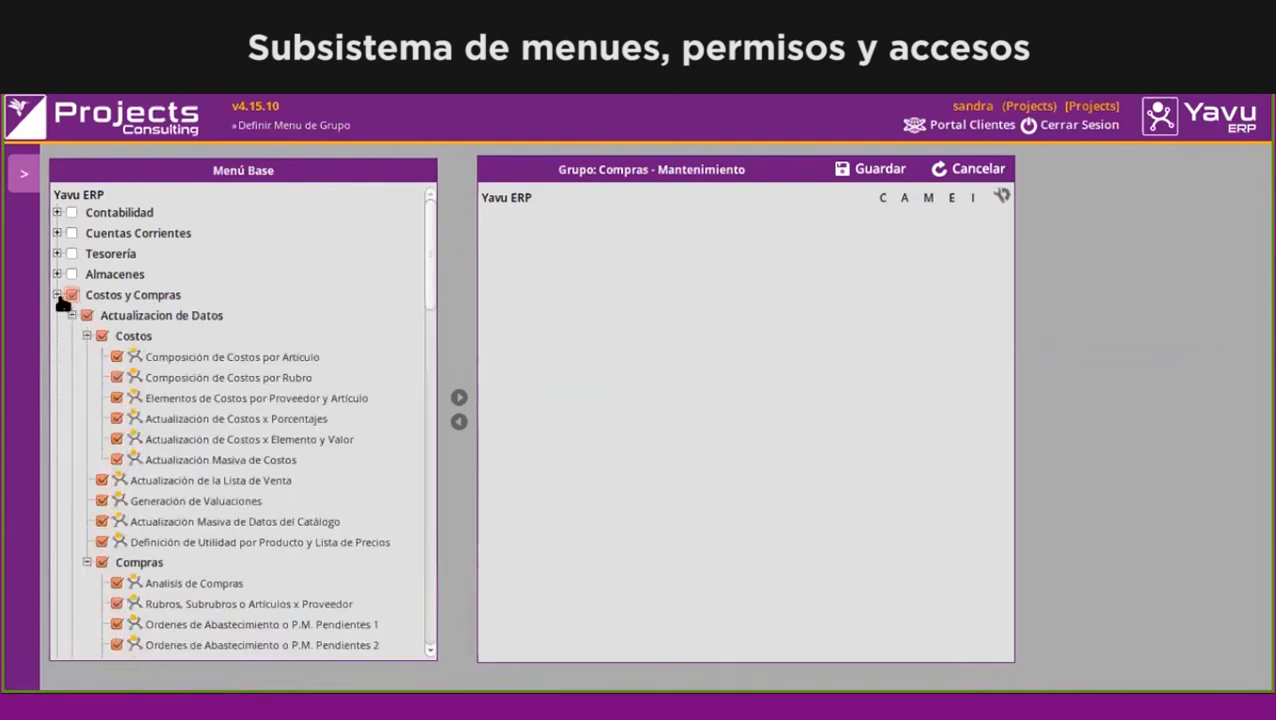
left_click(58, 294)
left_click(462, 397)
Grant the C, A, M, E and I permissions on the whole Costos y Compras branch and save the group's menu
left_click(871, 218)
left_click(894, 218)
left_click(917, 218)
left_click(939, 218)
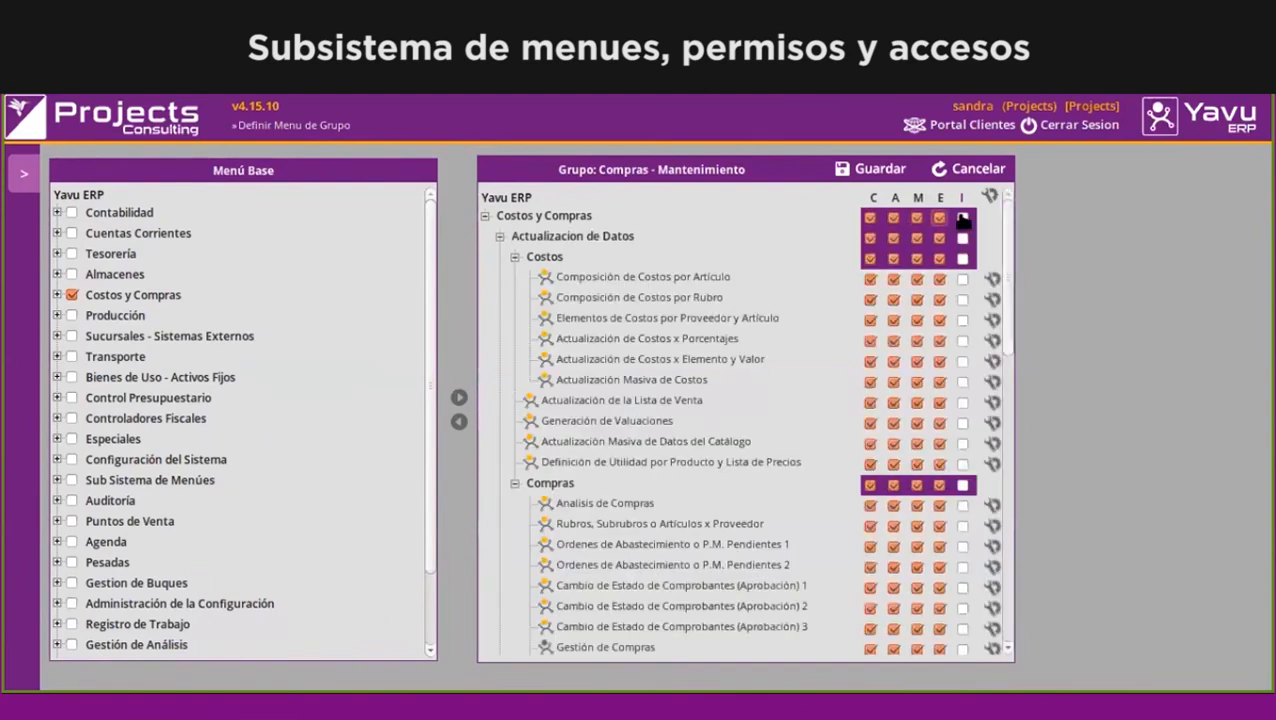
left_click(962, 218)
left_click(872, 169)
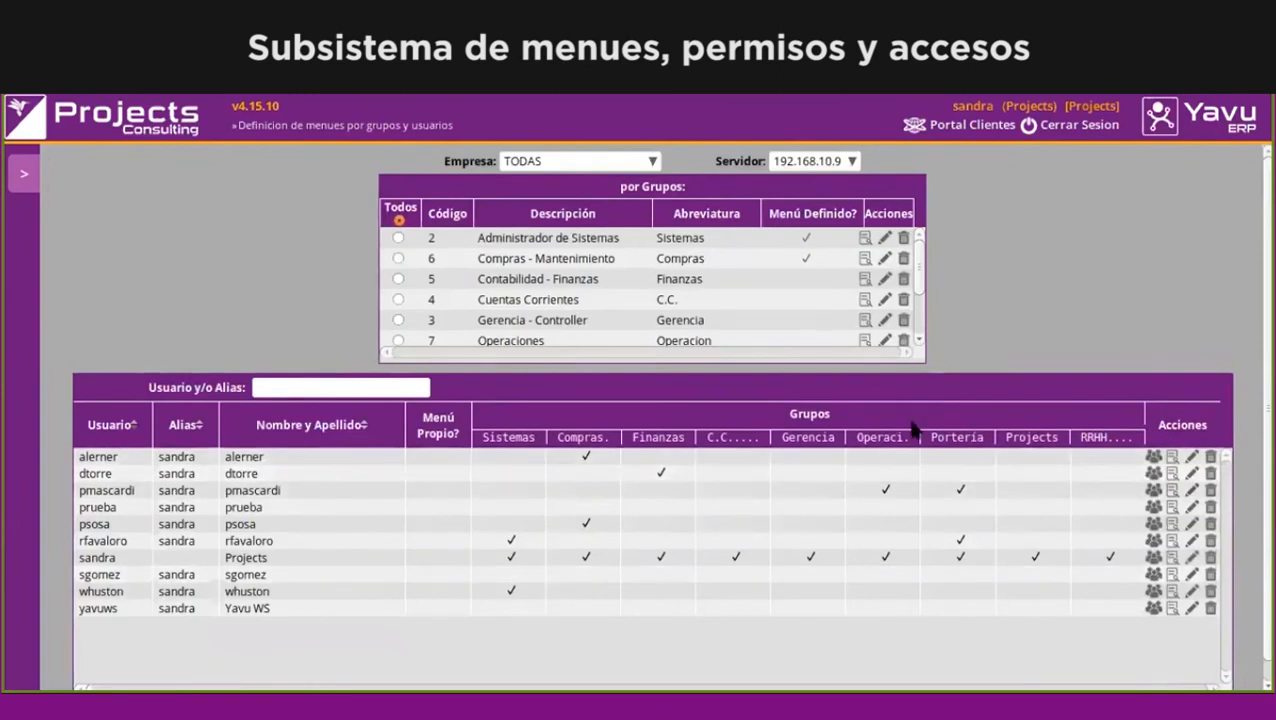
Add the Catalogo de Articulos y Productos branch from Almacenes > Actualizacion de Datos to the first listed user's own menu
left_click(1192, 458)
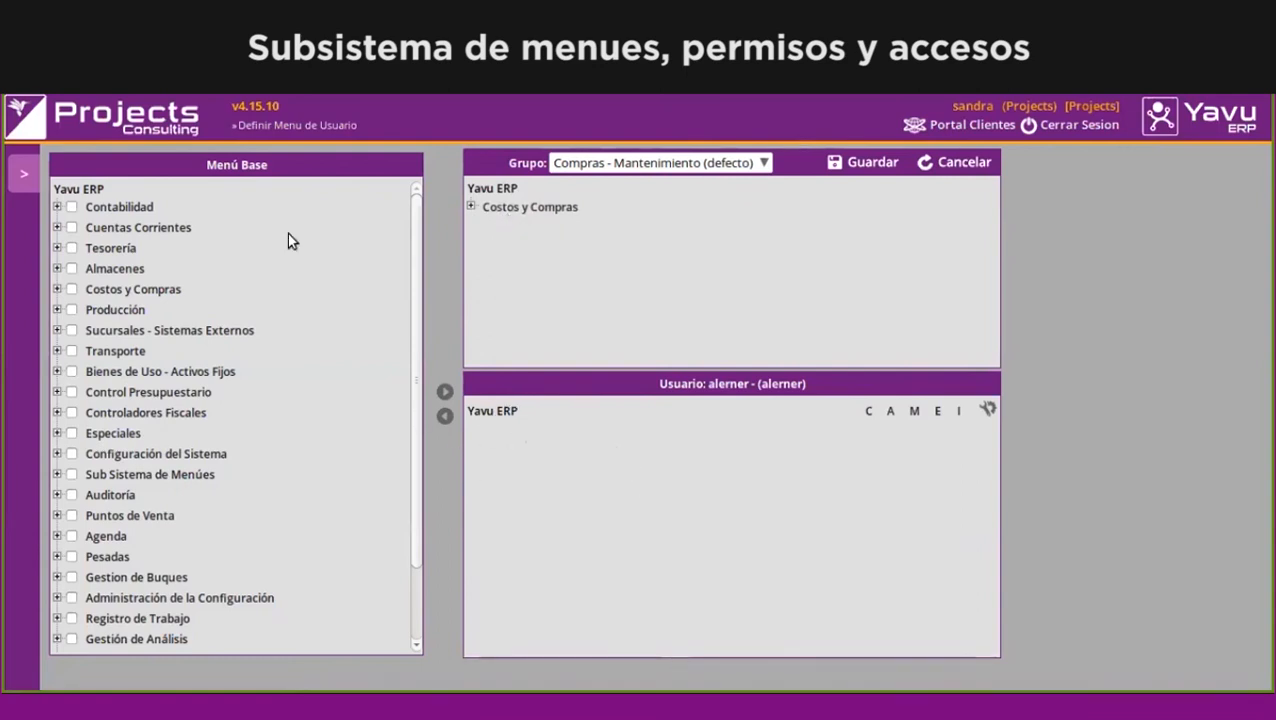
left_click(57, 268)
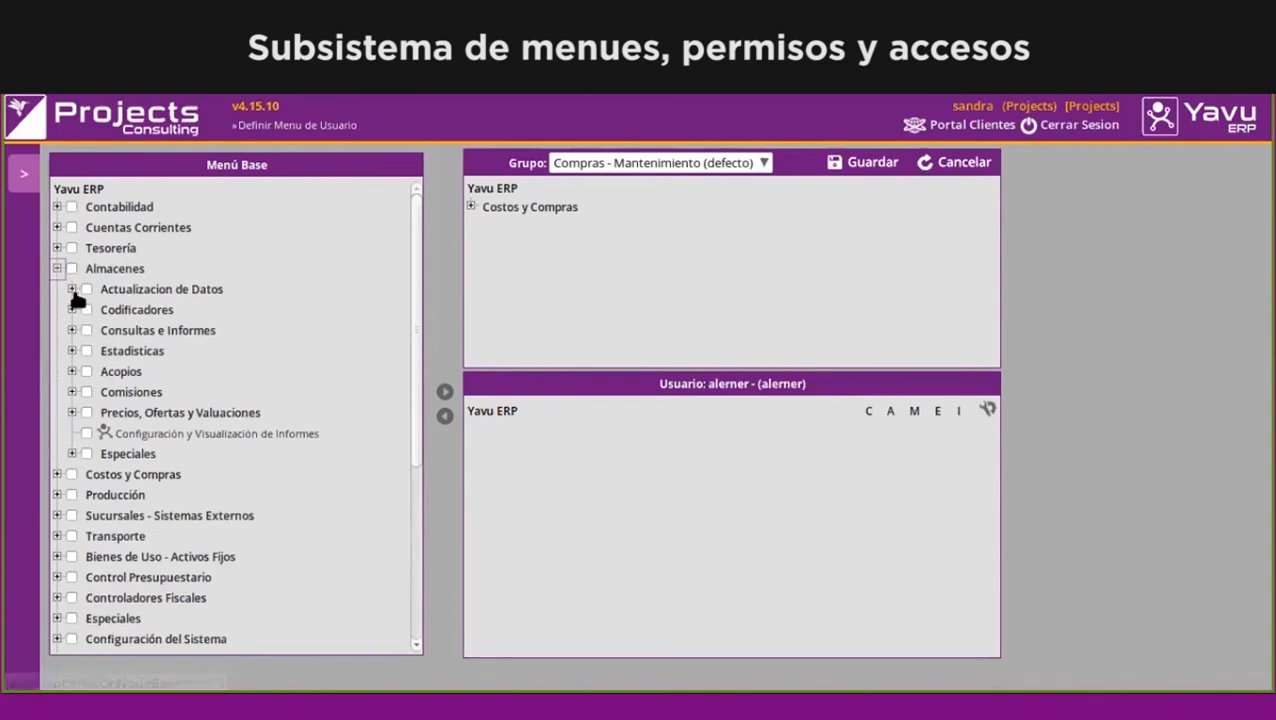
left_click(71, 289)
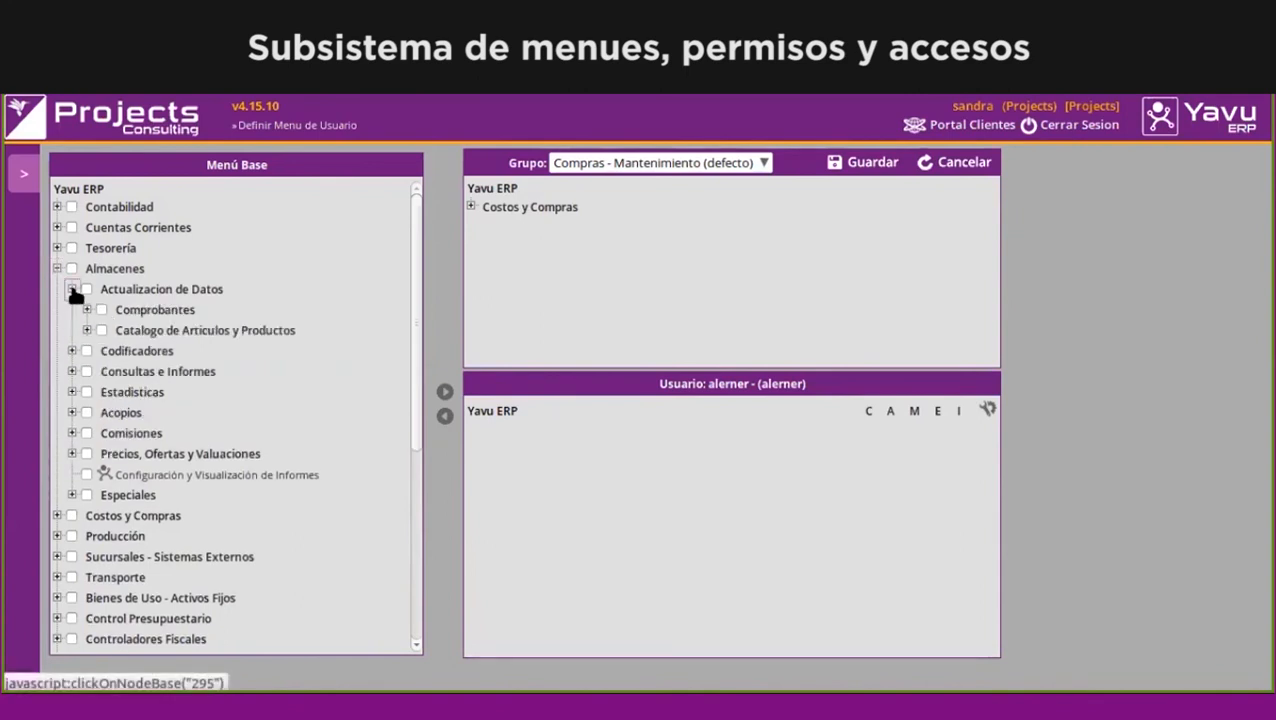
left_click(102, 331)
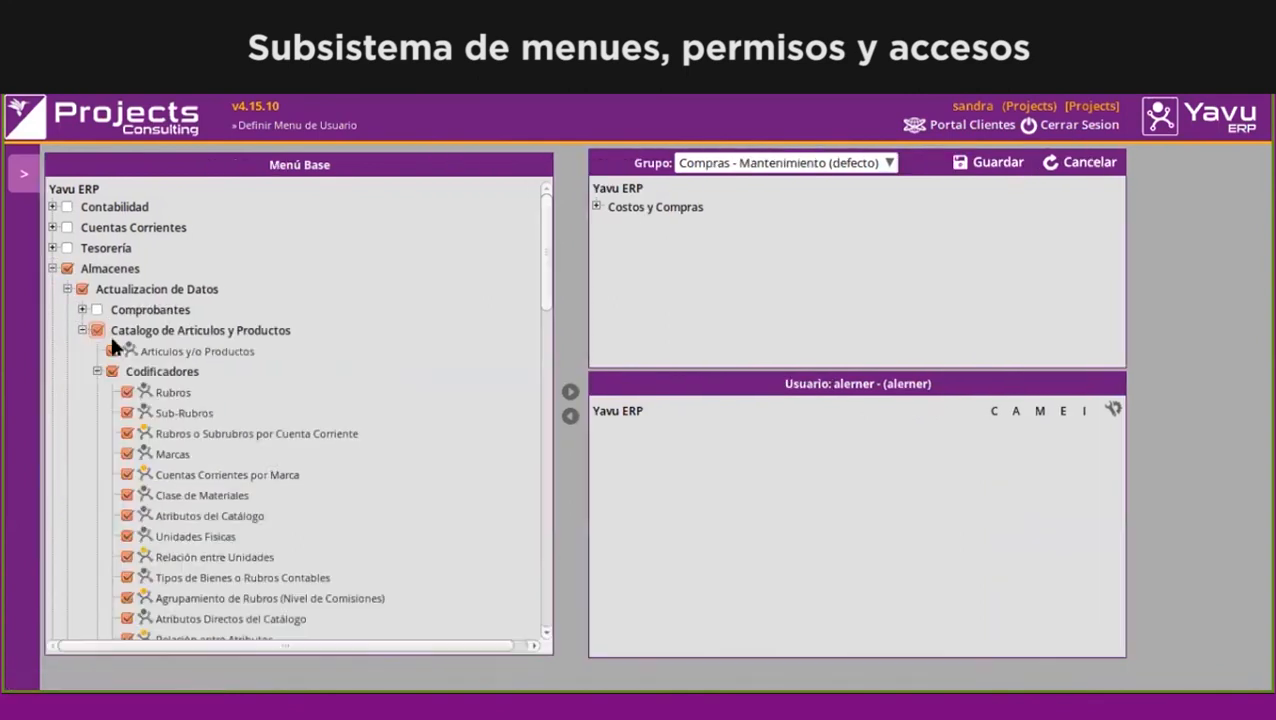
left_click(570, 392)
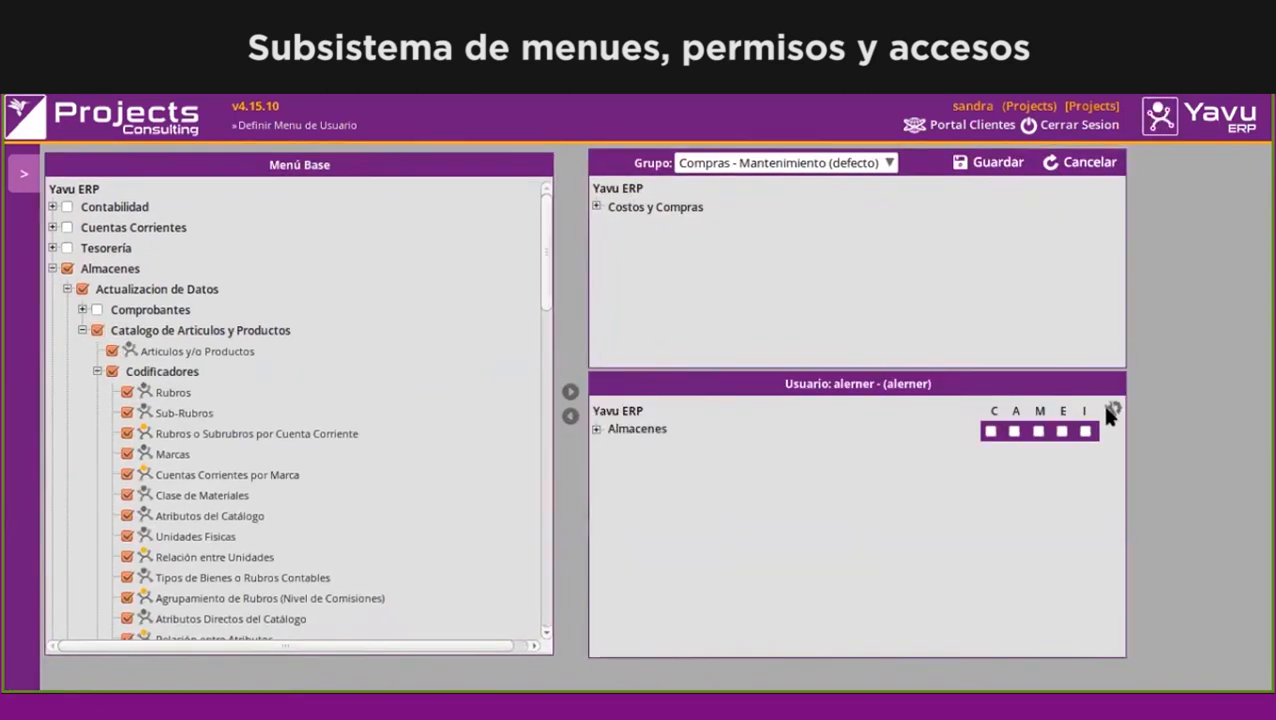
Grant the C, A, M, E and I permissions on the user's whole Almacenes branch and save the user's own menu
left_click(991, 432)
left_click(1005, 431)
left_click(1028, 431)
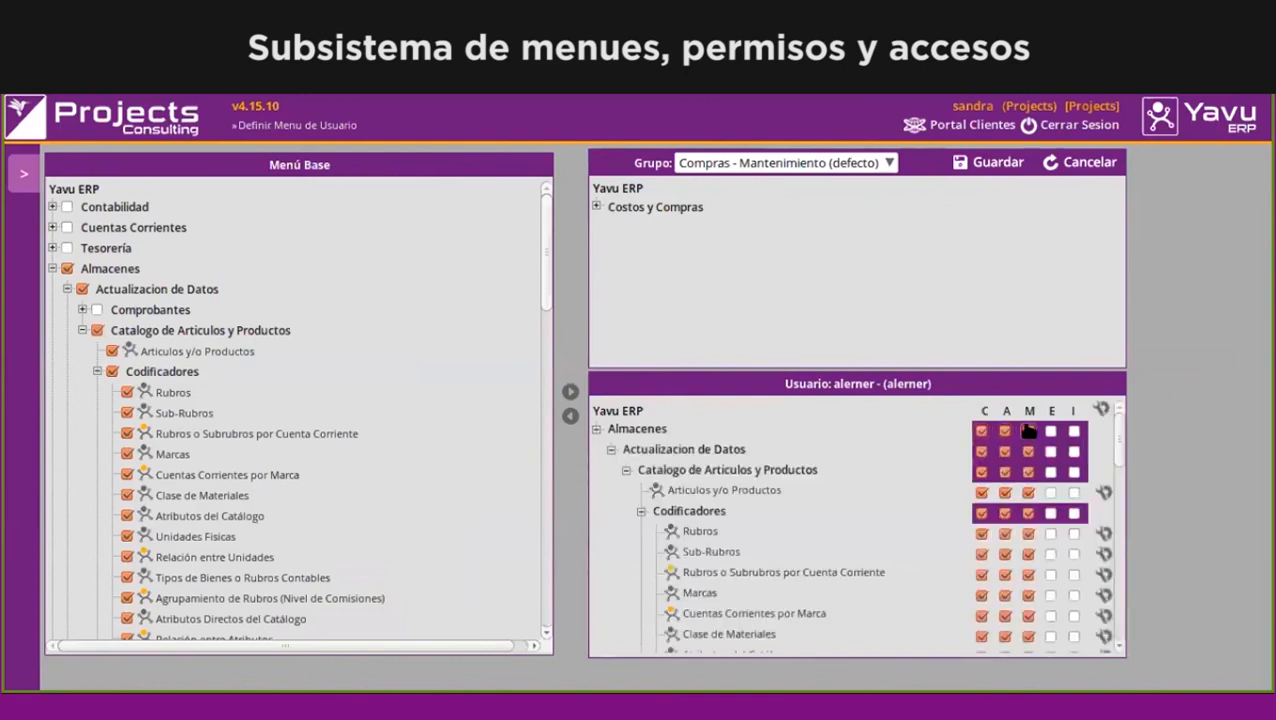
left_click(1051, 431)
left_click(1074, 431)
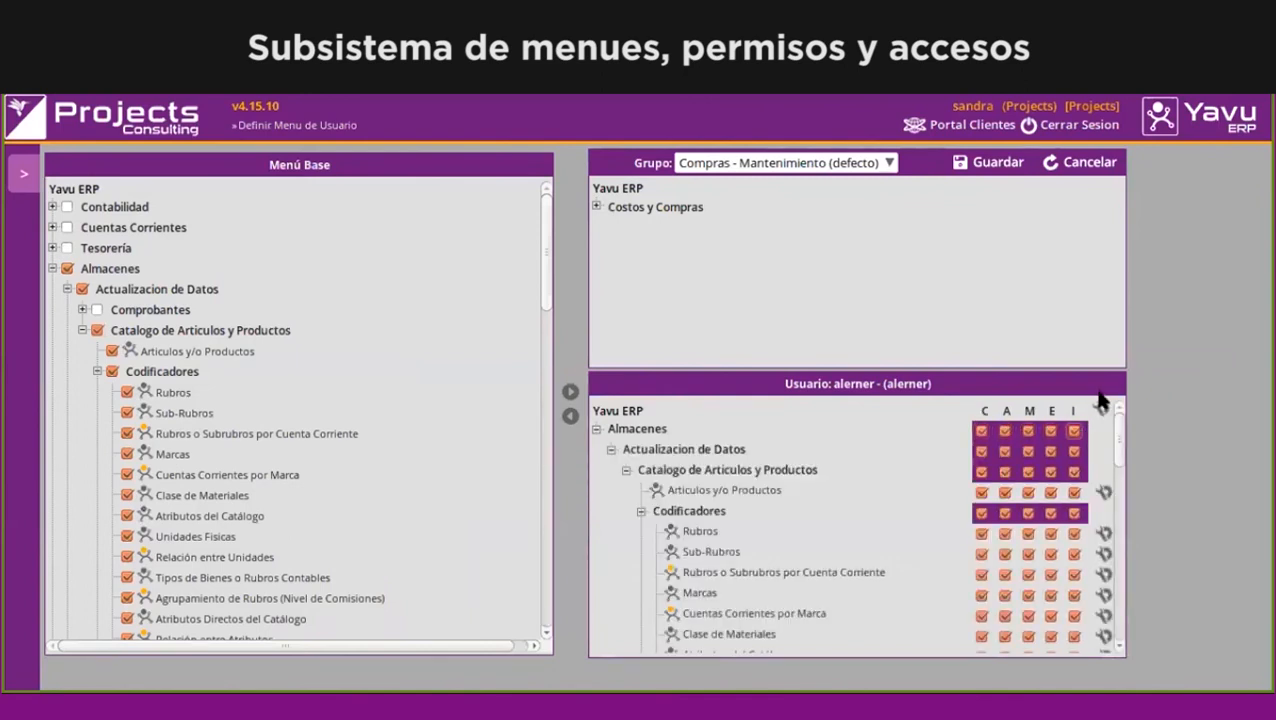
left_click(1012, 168)
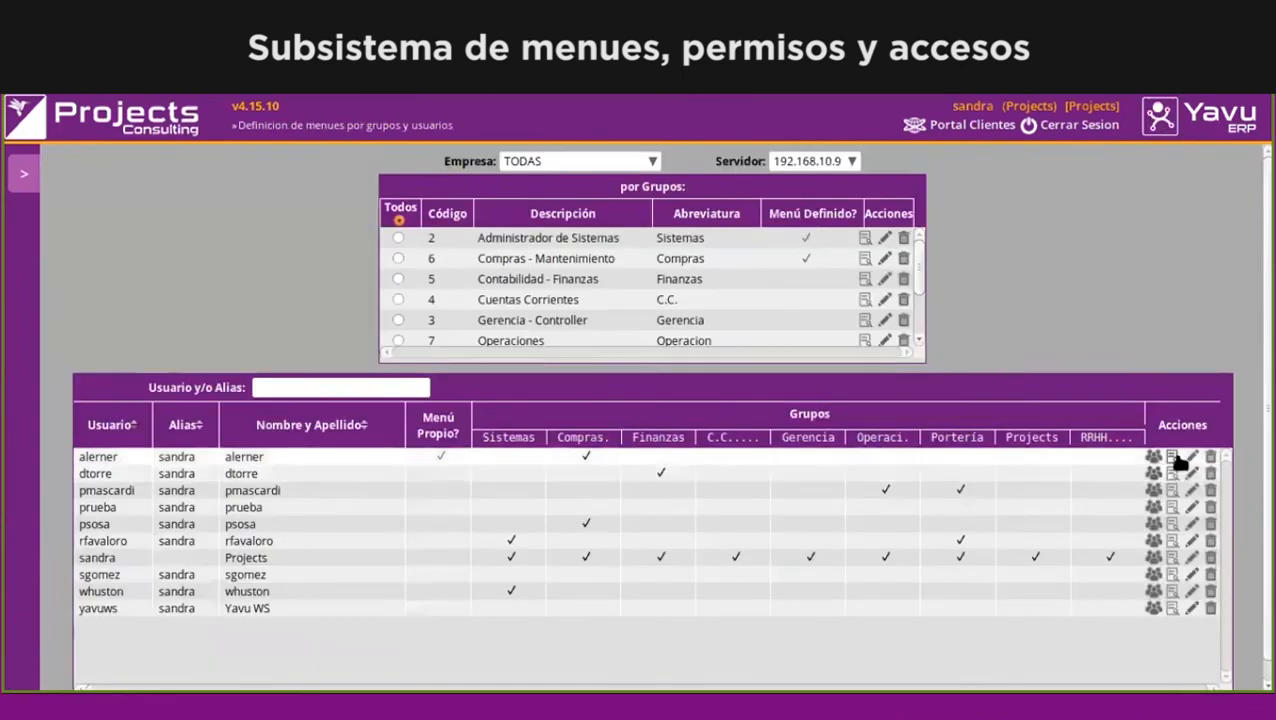
View the first user's enabled menu, expanding Almacenes and its Actualizacion de Datos branch, and return to the menu definitions
left_click(1172, 457)
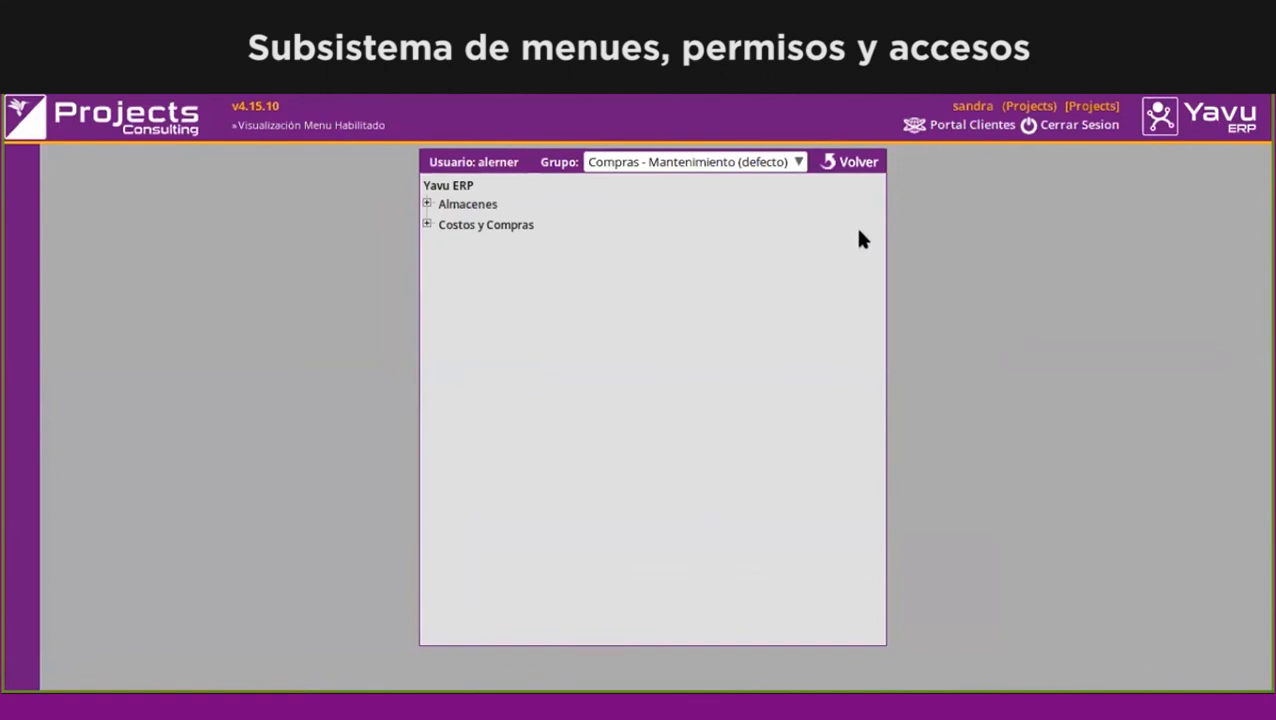
triple_click(493, 162)
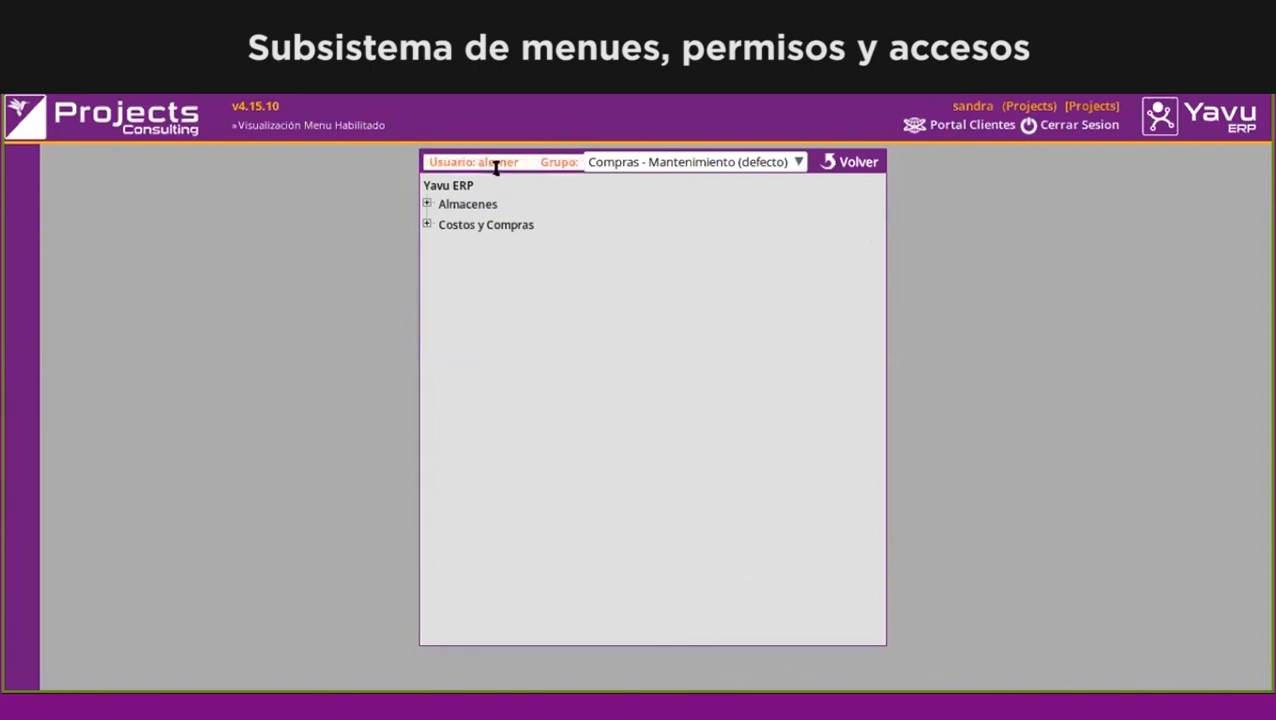
left_click(485, 228)
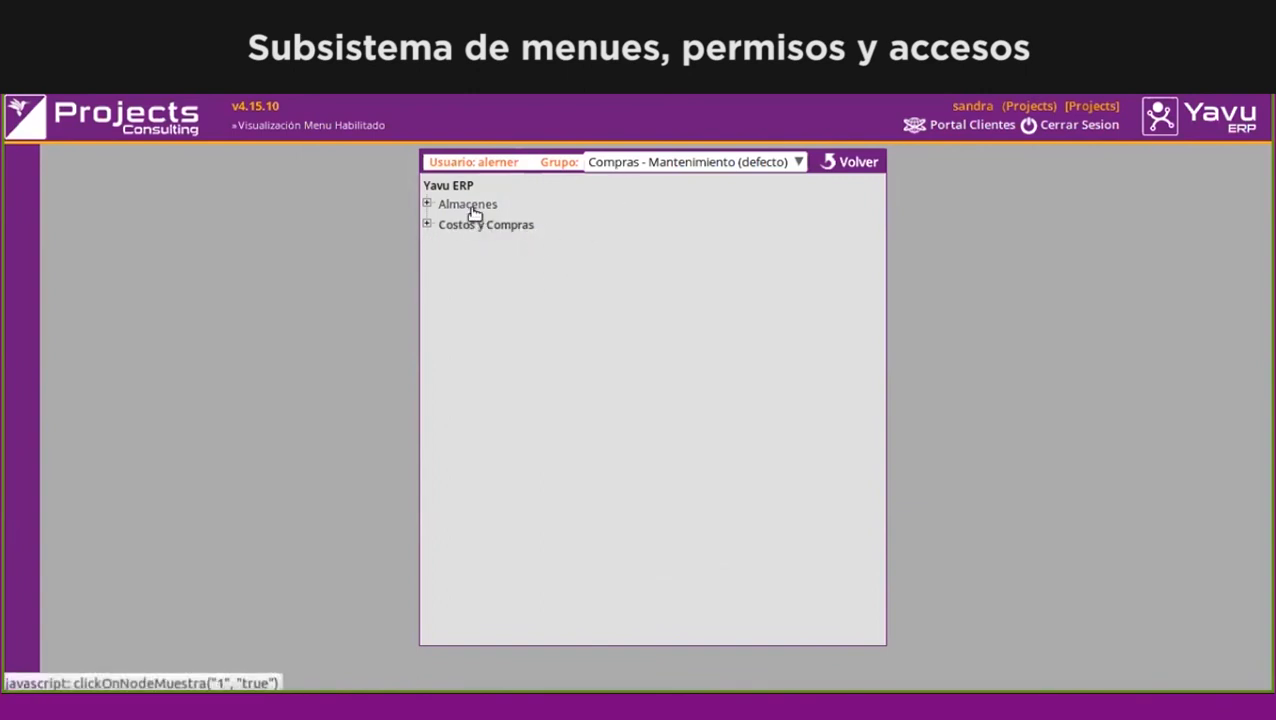
left_click(427, 205)
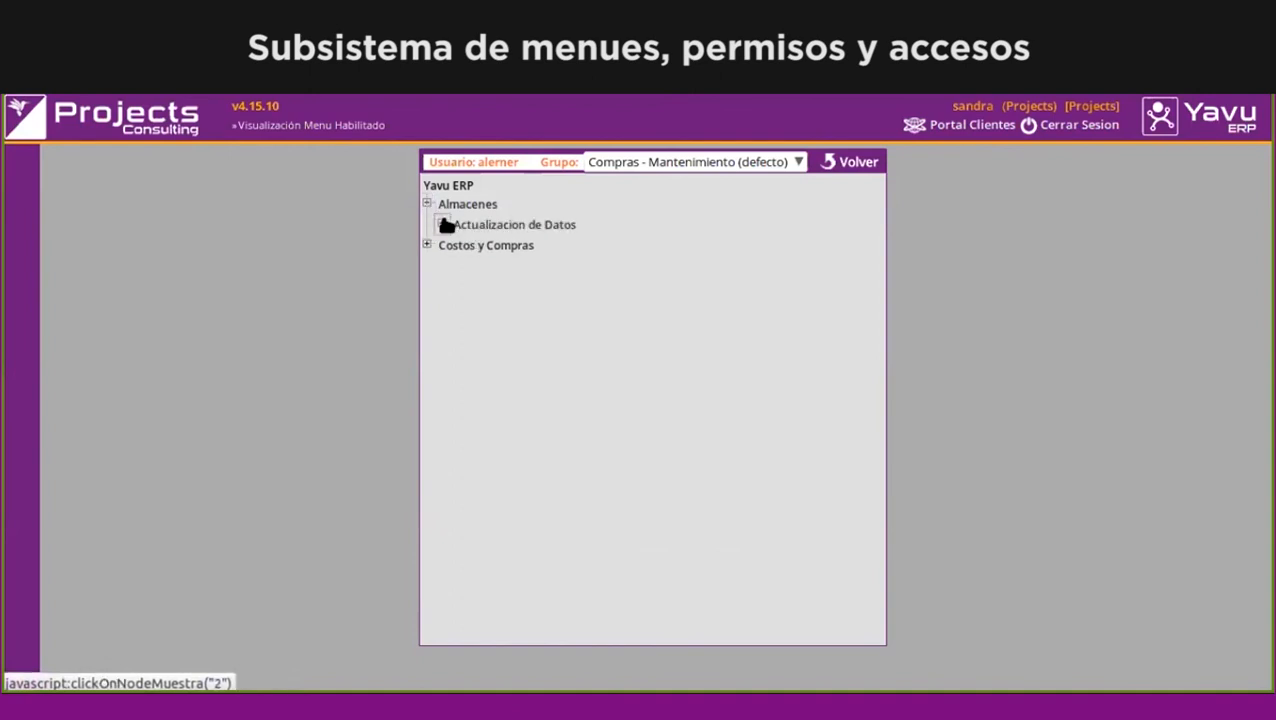
left_click(441, 224)
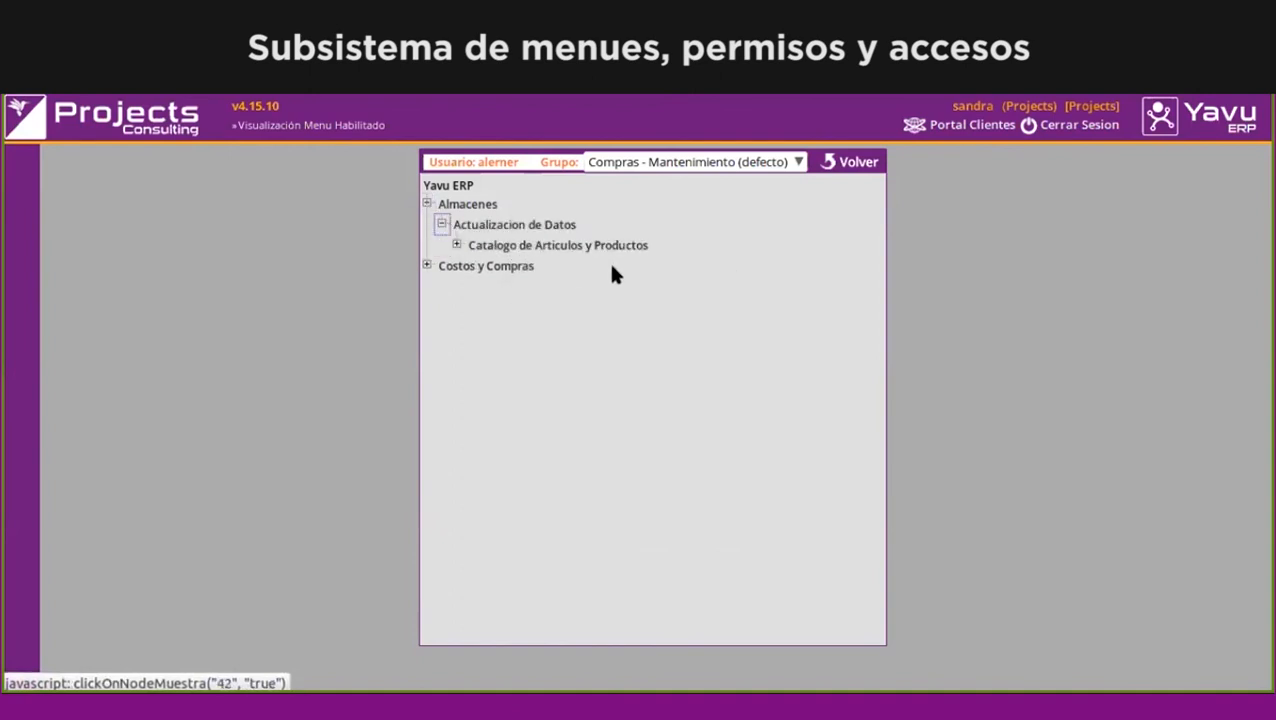
left_click(826, 163)
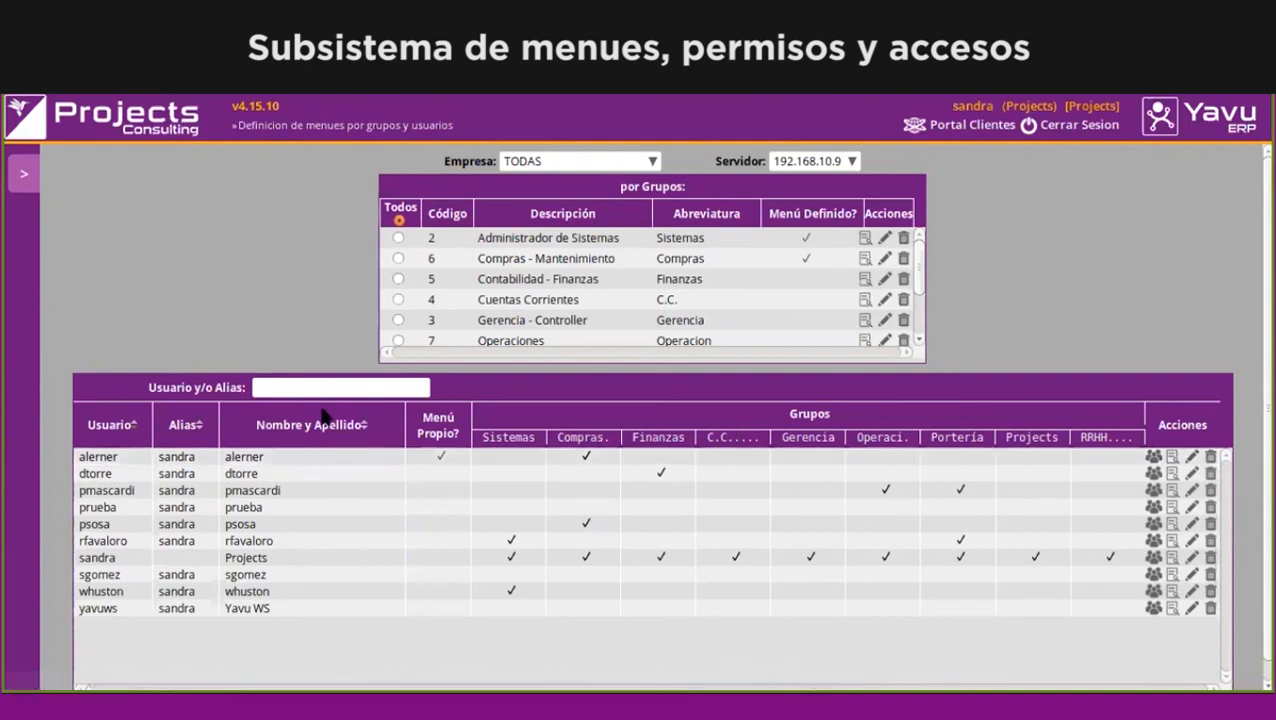
Delete the first user's own menu
left_click(1209, 458)
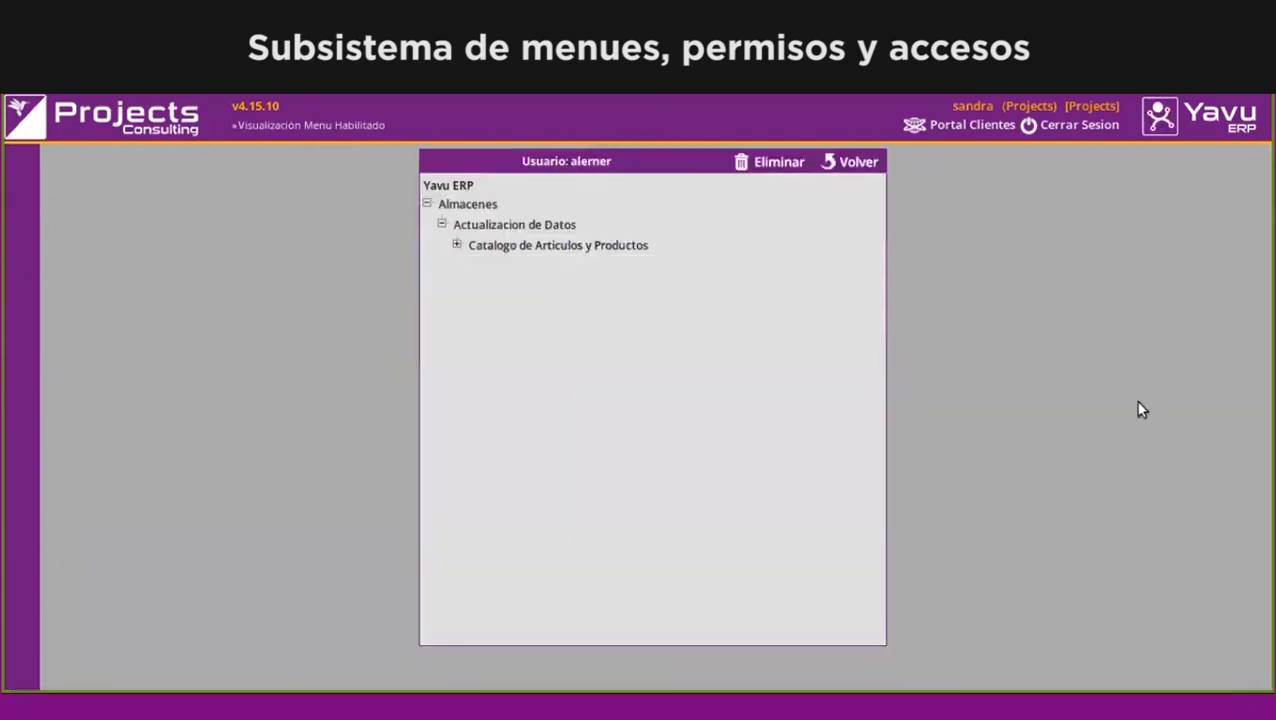
left_click(779, 163)
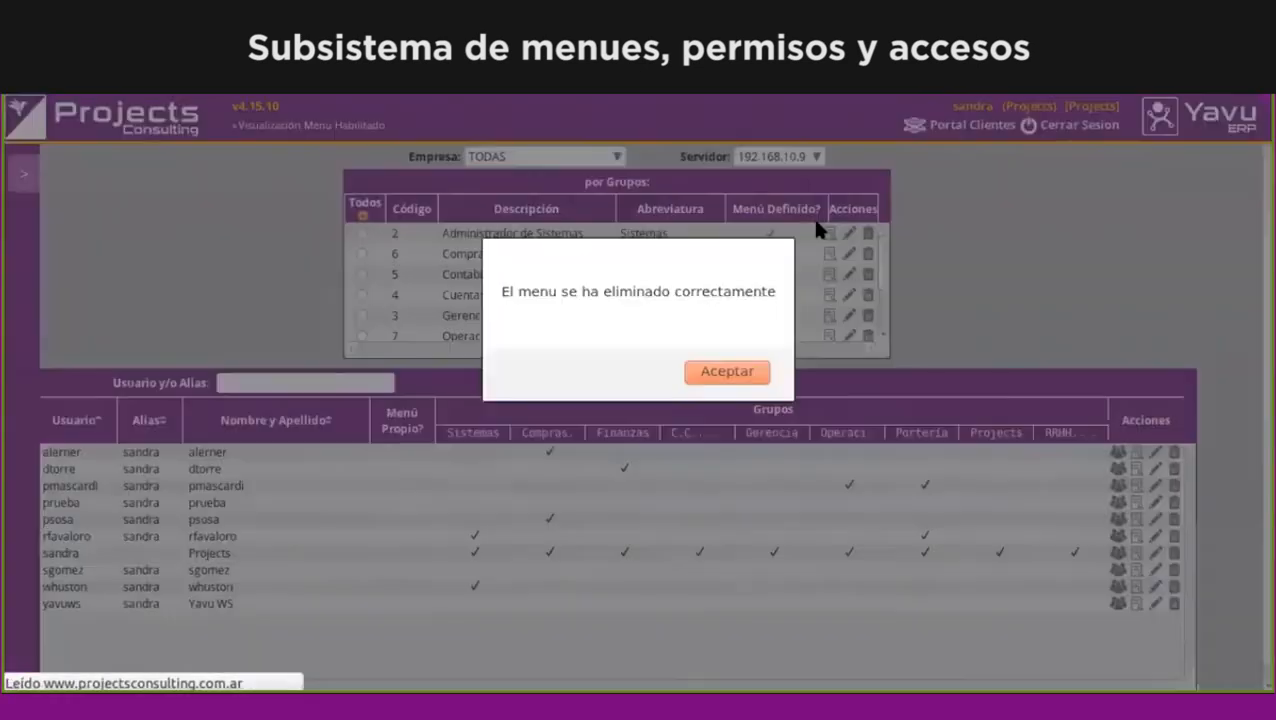
left_click(716, 377)
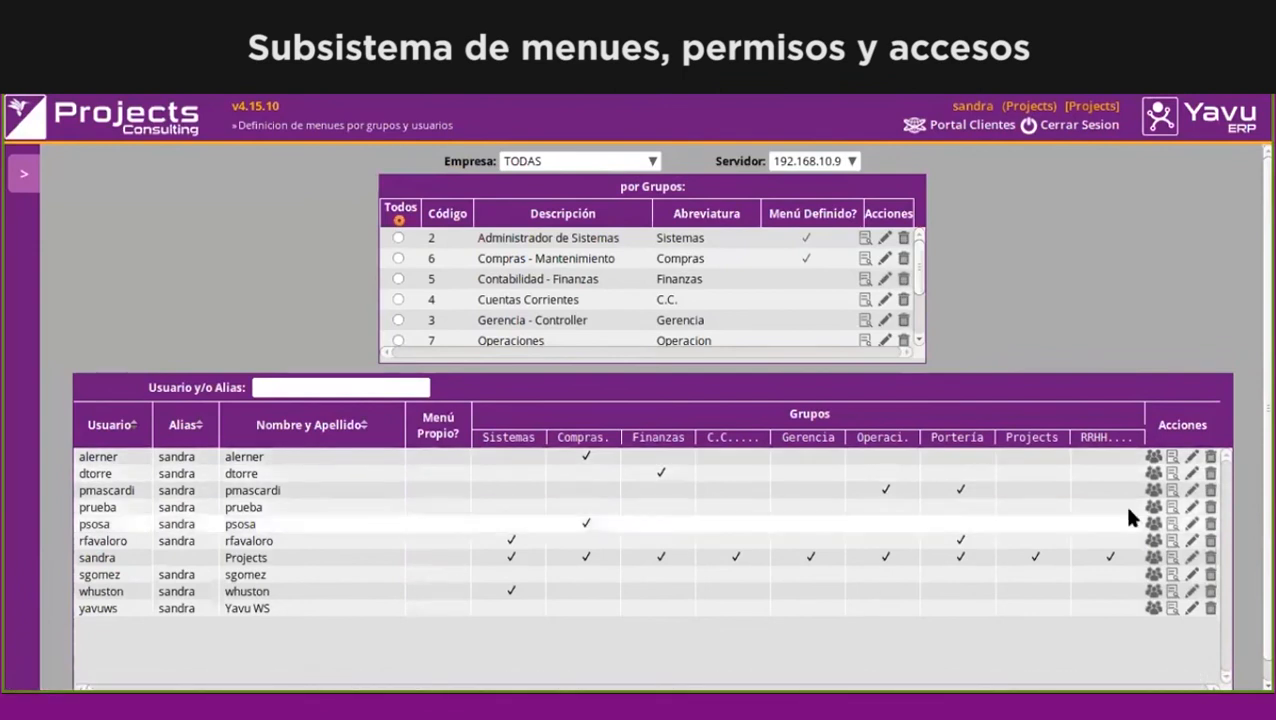
Recheck the first user's enabled menu after the deletion, collapse its Costos y Compras branch and return to the menu definitions
left_click(1172, 460)
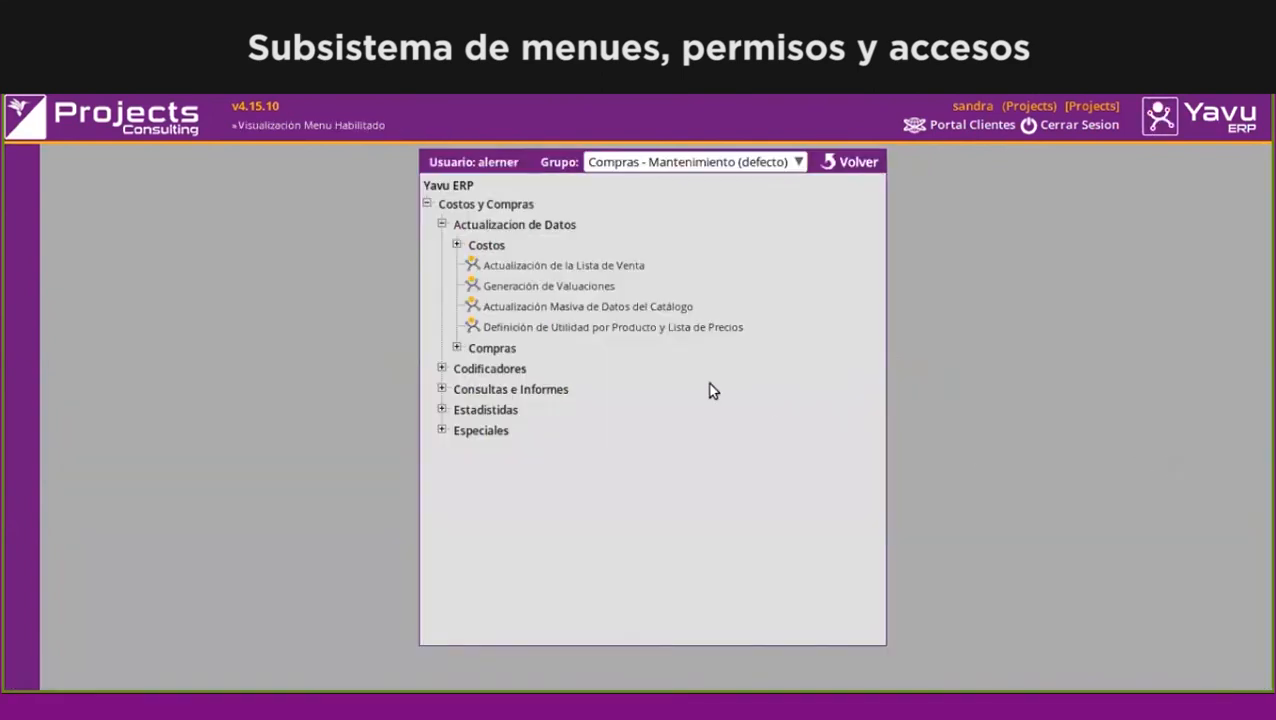
left_click(427, 204)
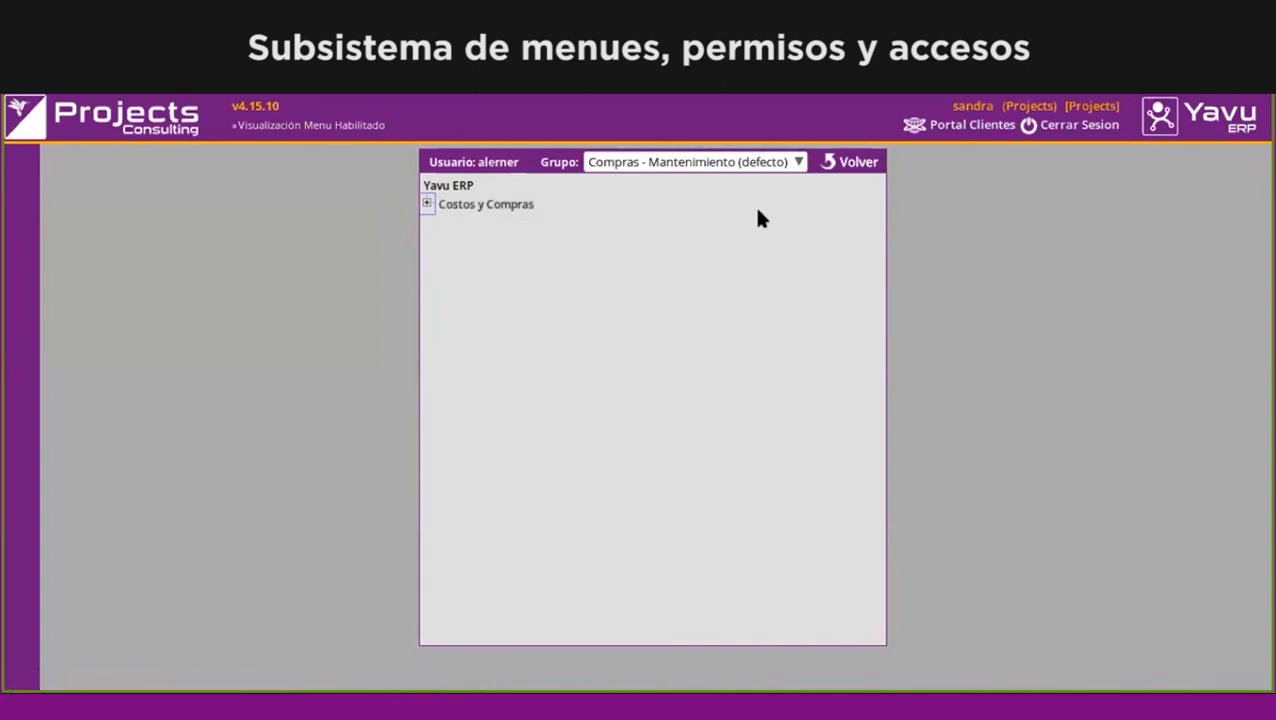
left_click(835, 164)
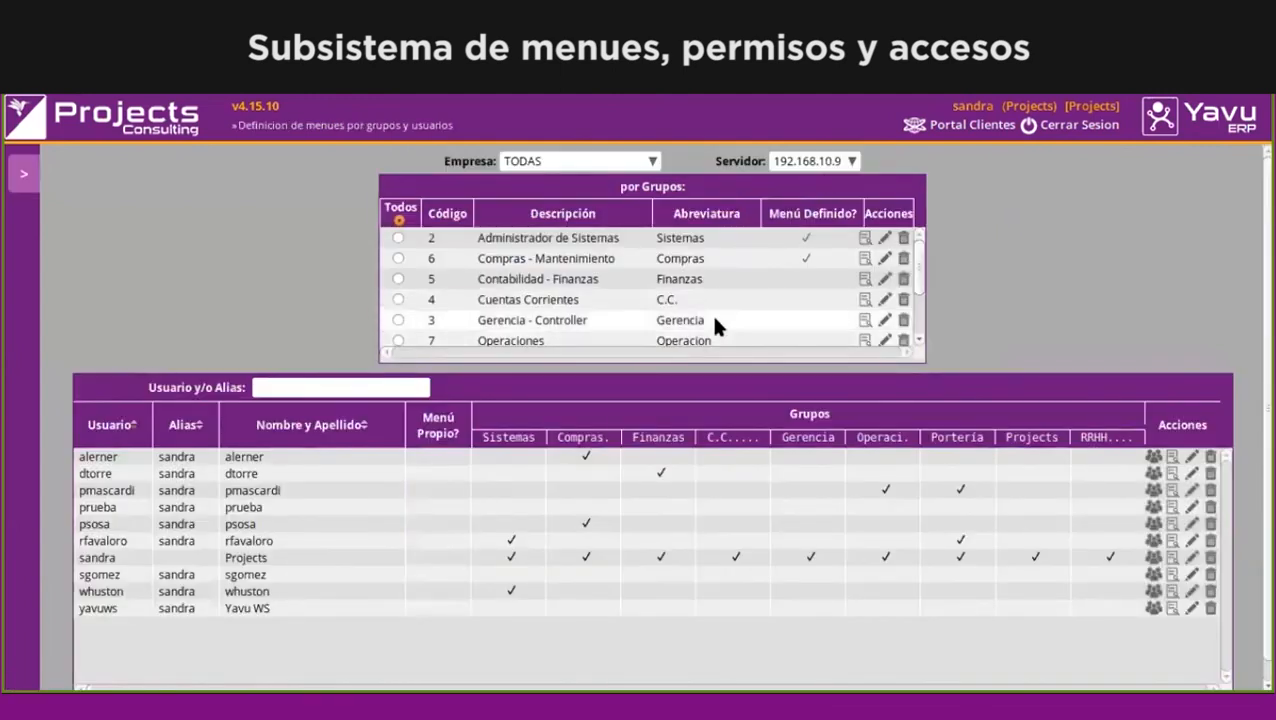